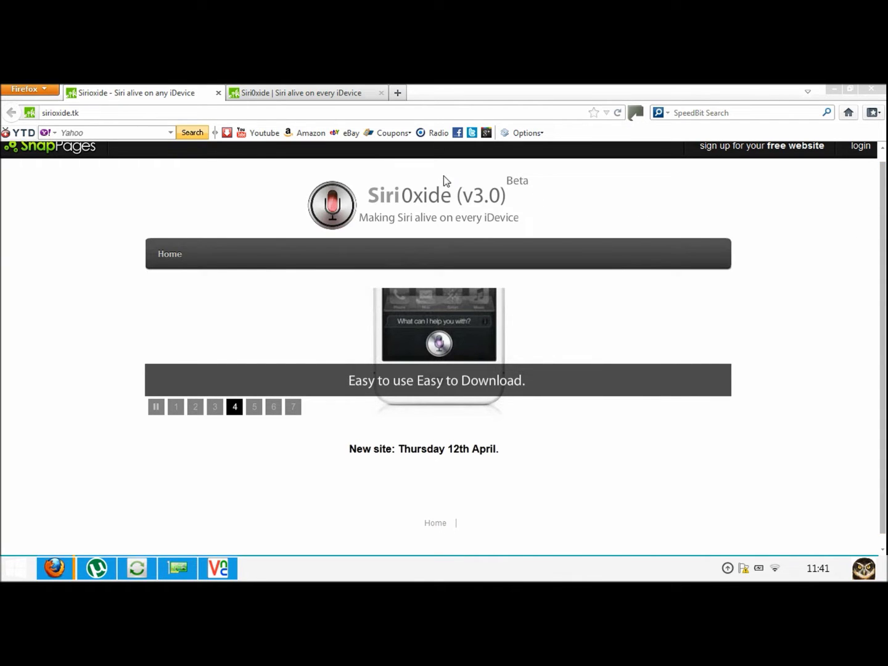
Step: Bring Firefox to the front on the old Siri0xide homepage at sirioxide.tk
click(884, 182)
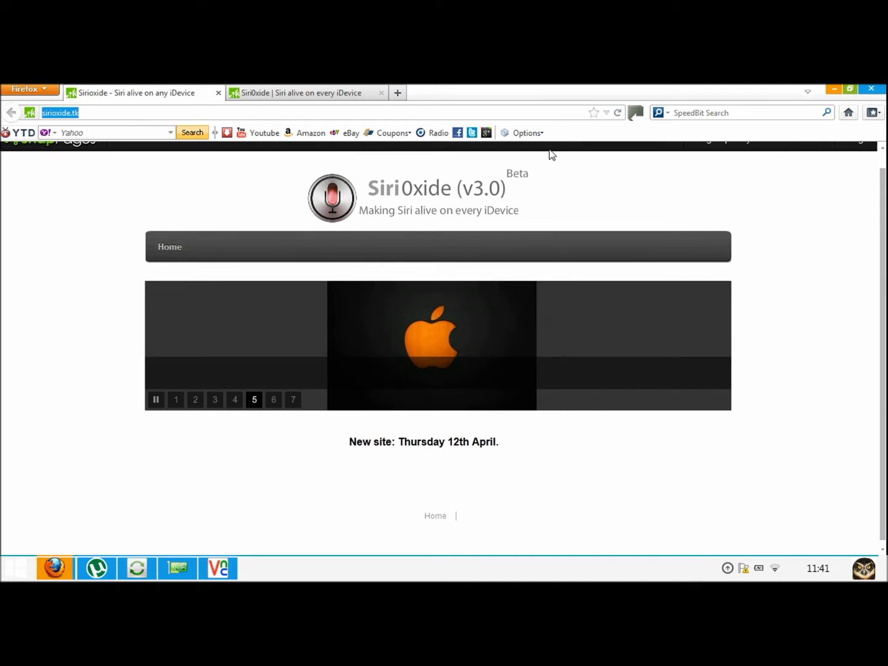
Step: Switch to the Siri0xide (v7.5) tab, skim its latest post, and open its About page
click(268, 98)
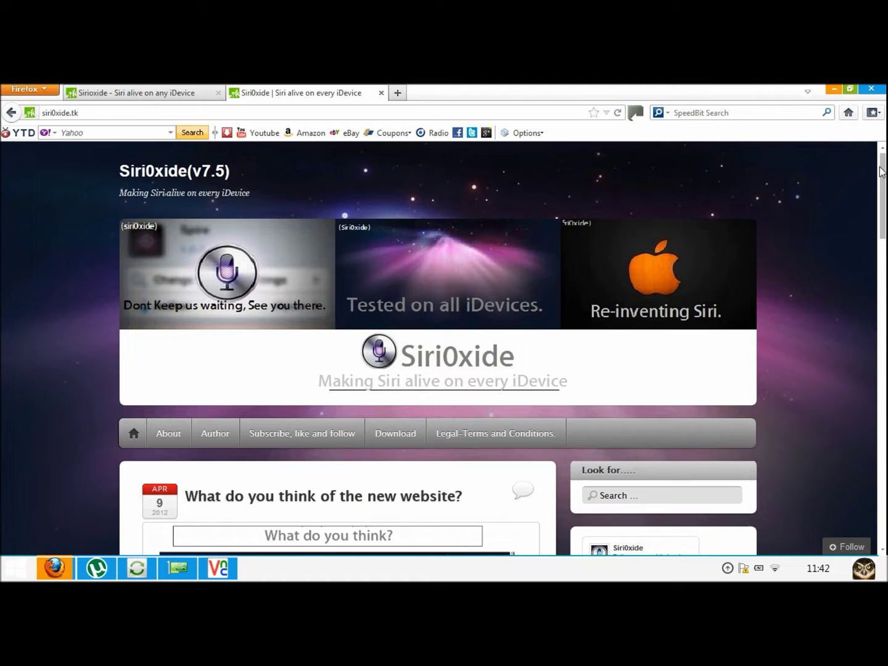
drag(884, 180, 882, 227)
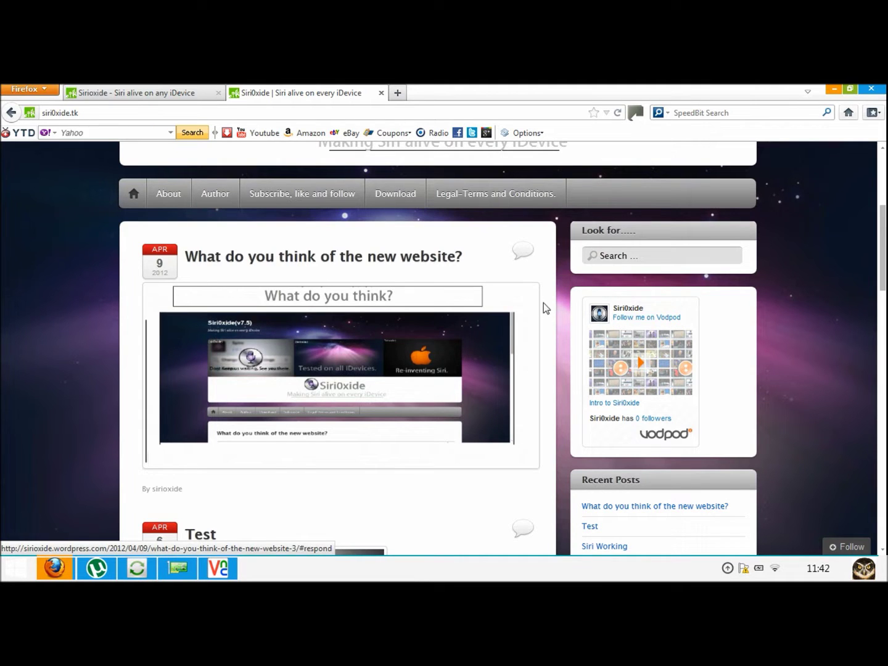
scroll(822, 214, up, 2)
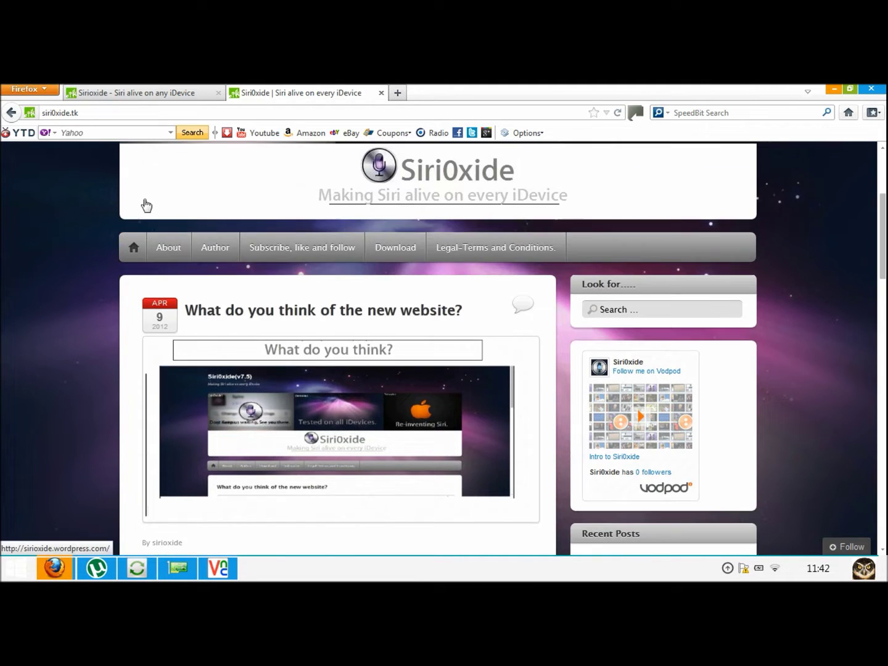
click(171, 250)
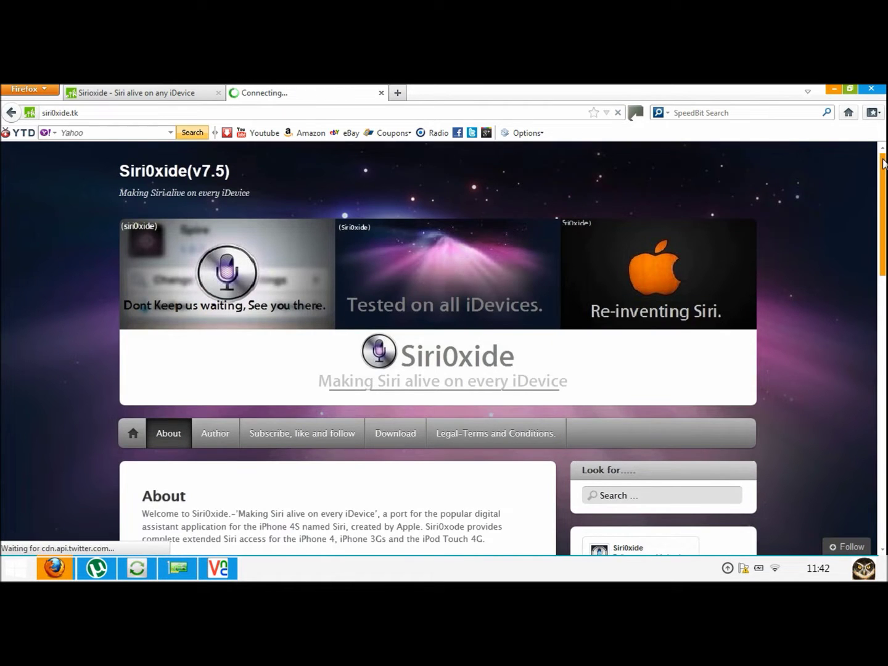
Step: Read through the About and Author pages, then go to 'Subscribe, like and follow'
drag(884, 168, 884, 220)
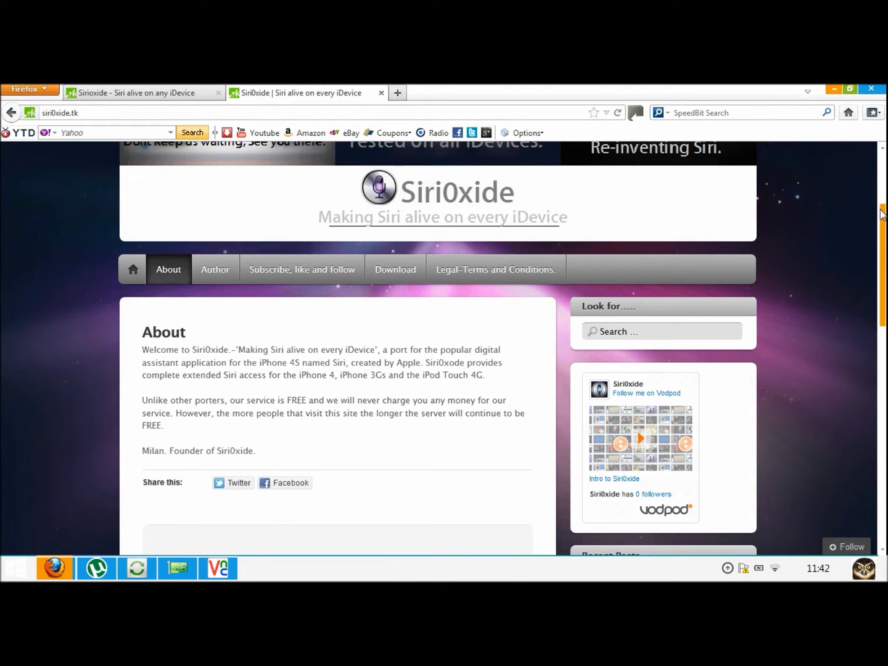
drag(880, 208, 870, 185)
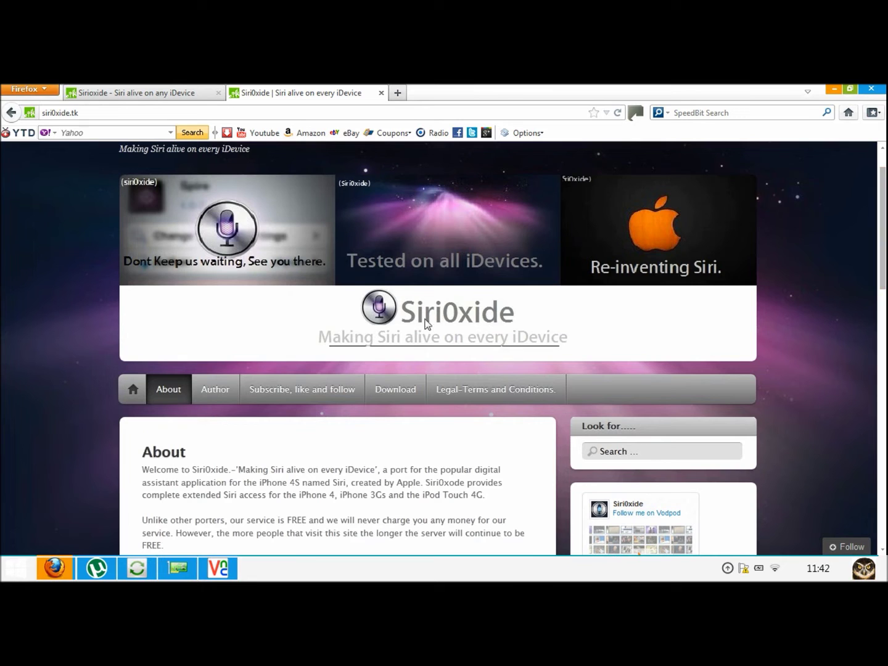
click(214, 400)
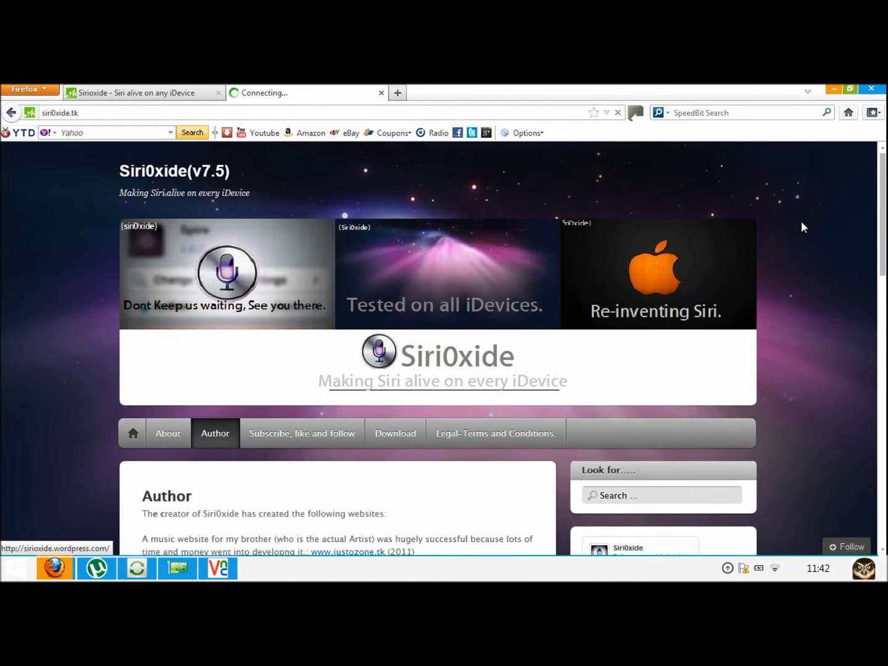
drag(883, 205, 884, 234)
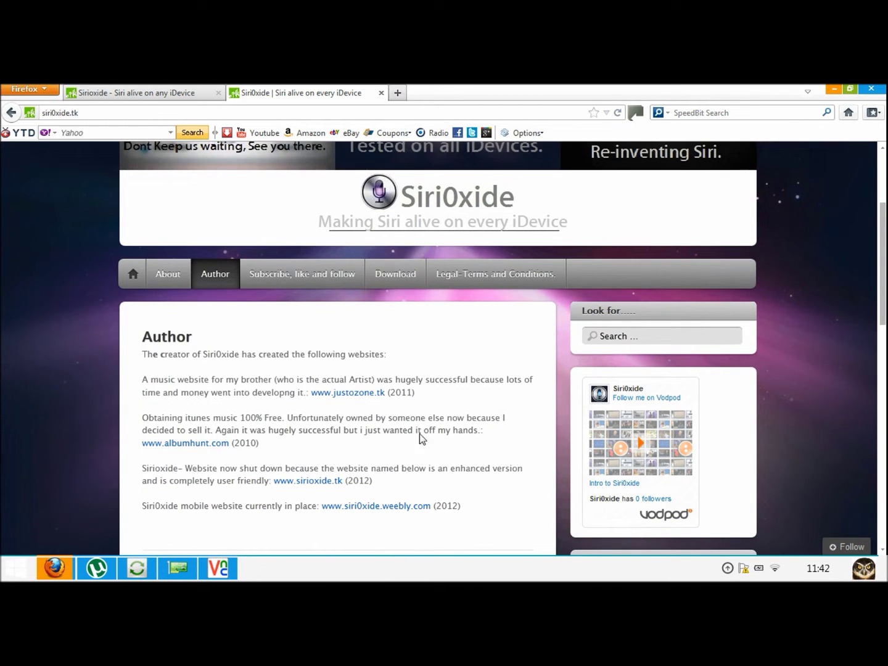
click(282, 275)
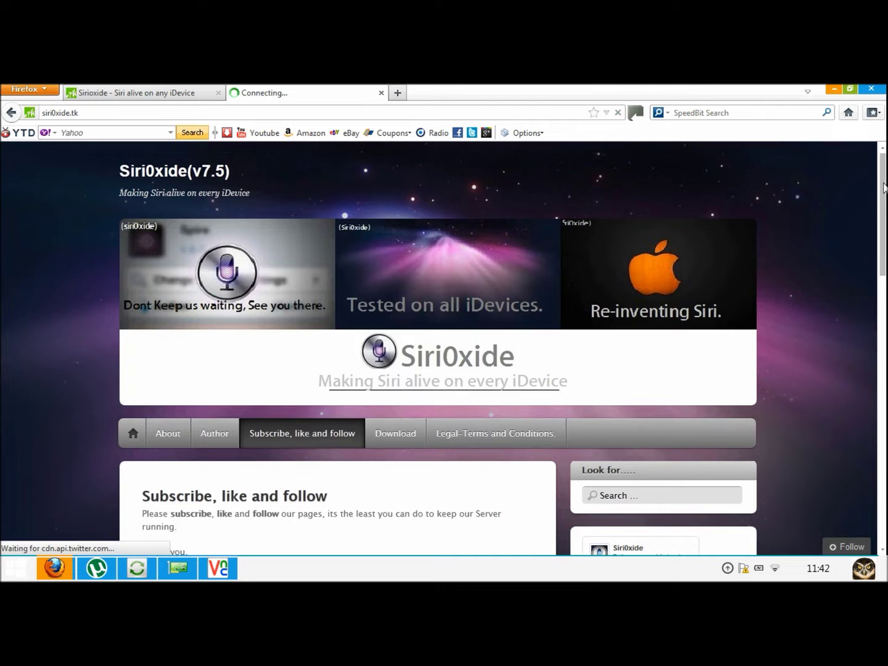
Step: Bring up the follow-by-email sign-up on the Subscribe page, then go to the Download page
drag(884, 188, 883, 244)
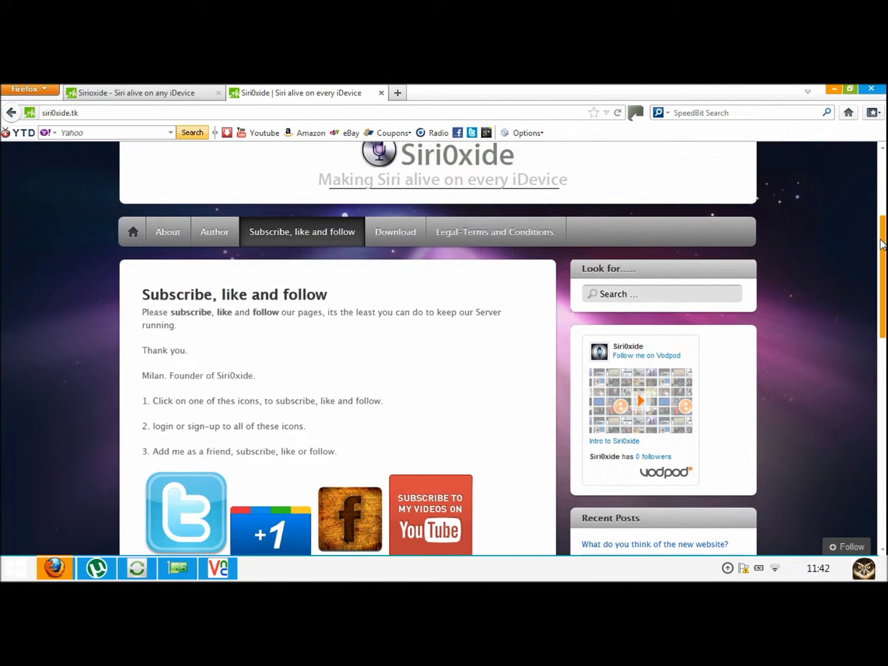
drag(884, 244, 884, 251)
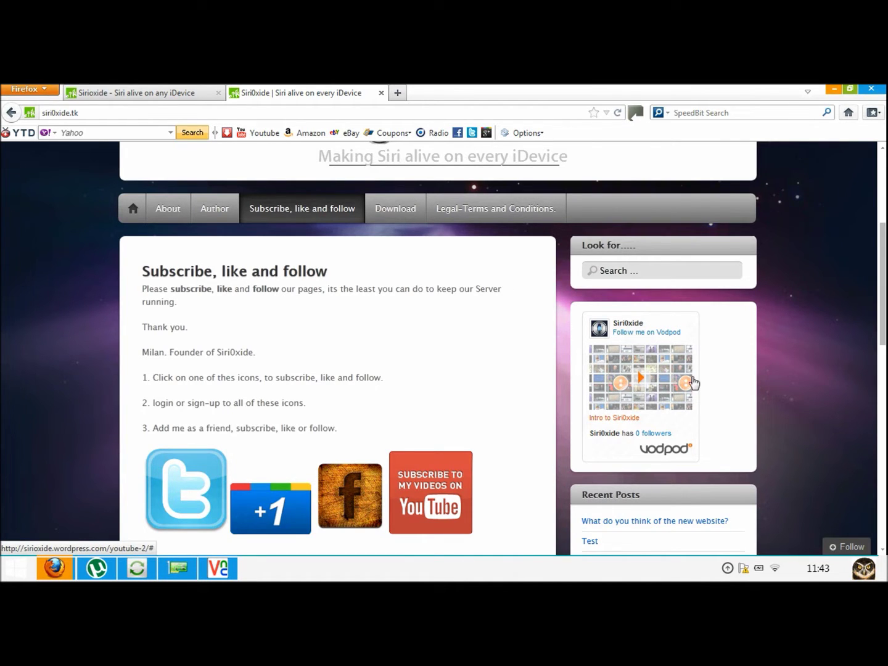
click(835, 549)
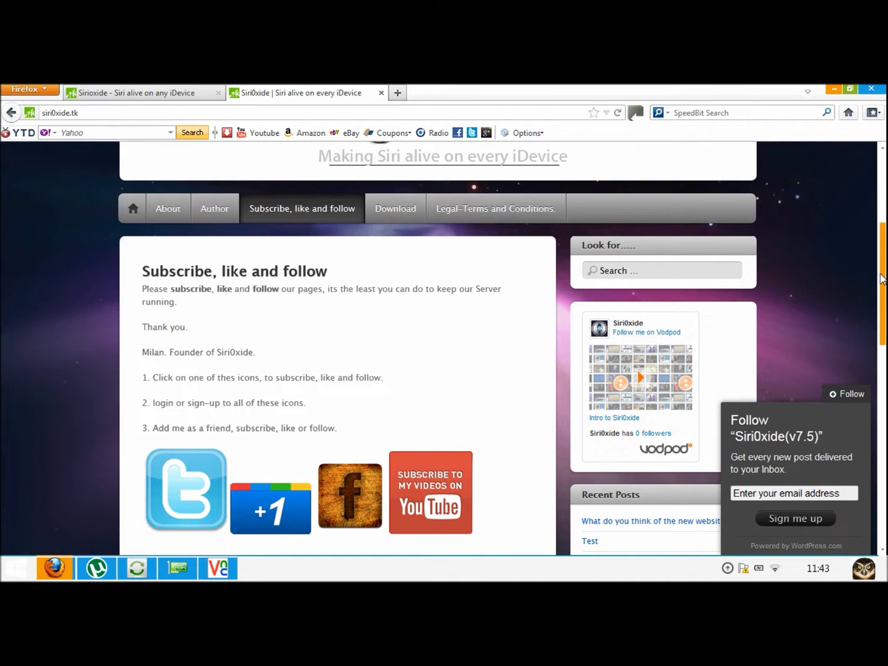
scroll(883, 279, up, 2)
click(413, 279)
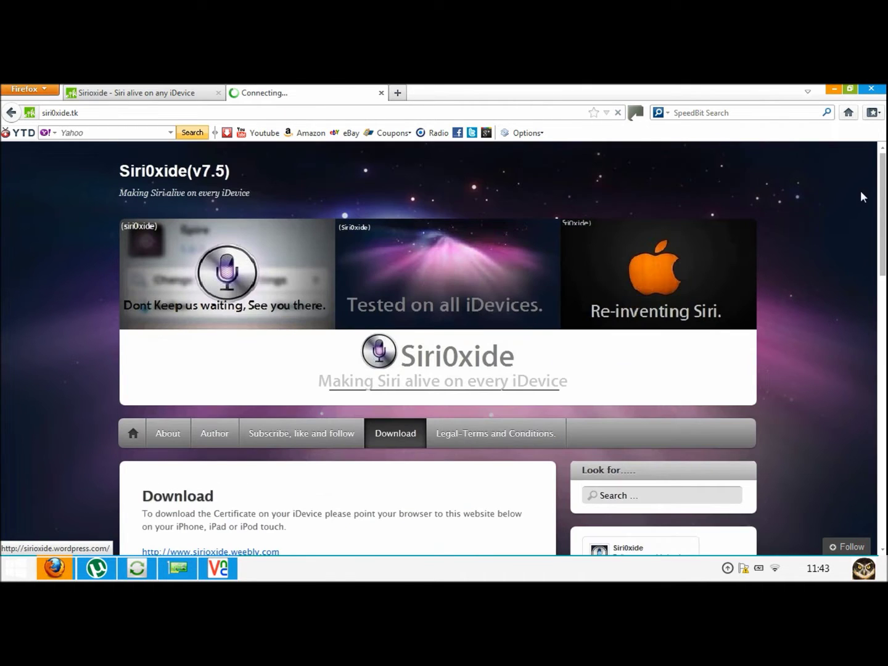
Step: Read the certificate Download instructions, then open the Legal-Terms and Conditions page
scroll(883, 196, down, 3)
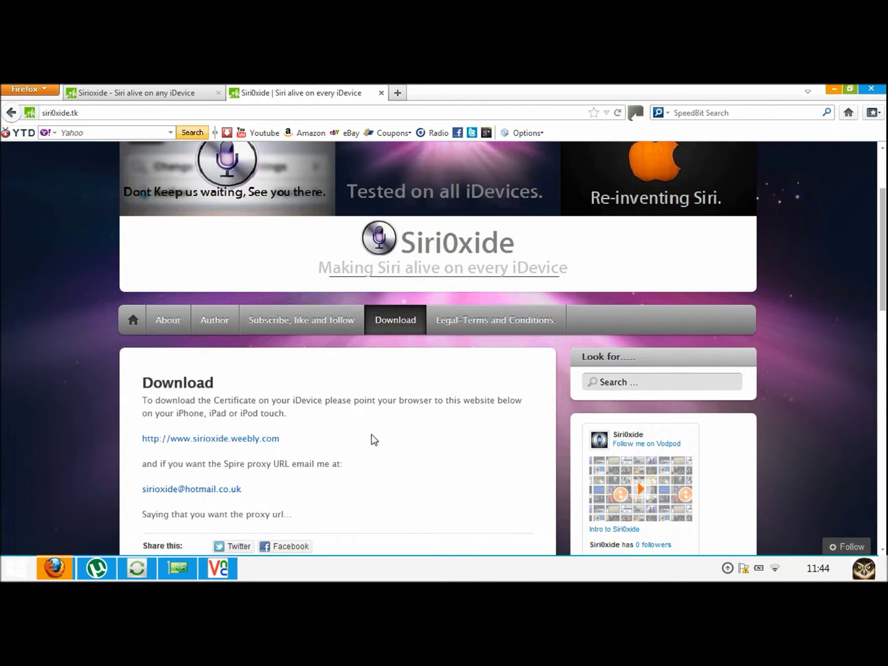
click(466, 319)
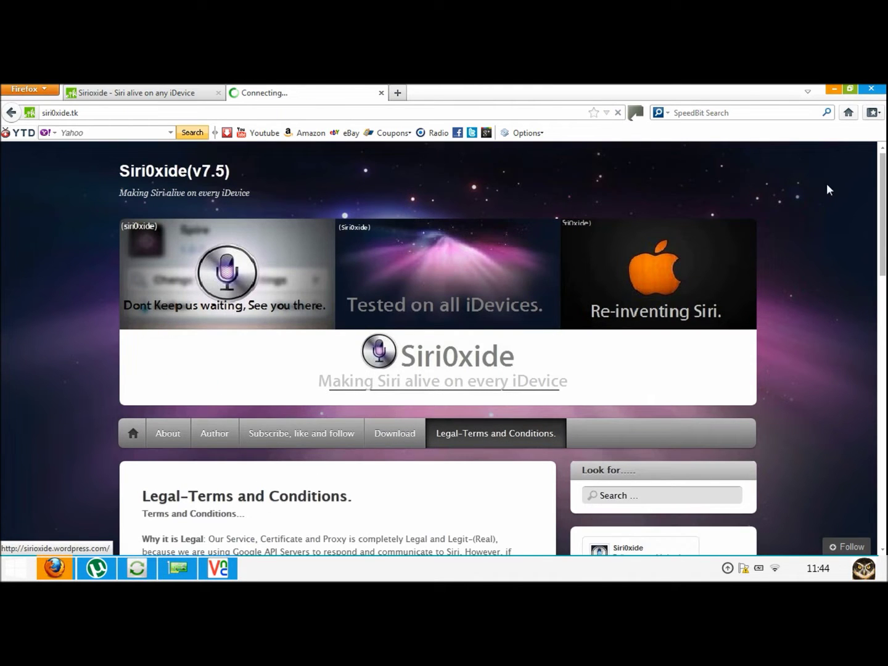
Step: Read the legal terms, then return to the homepage showing the April 9, 2012 post
scroll(883, 187, down, 1)
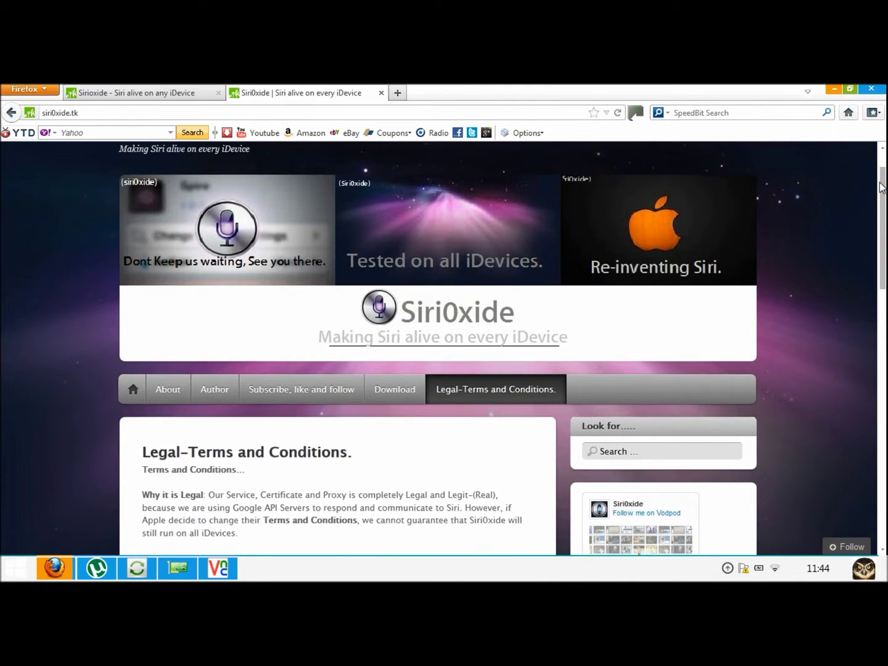
scroll(882, 198, down, 3)
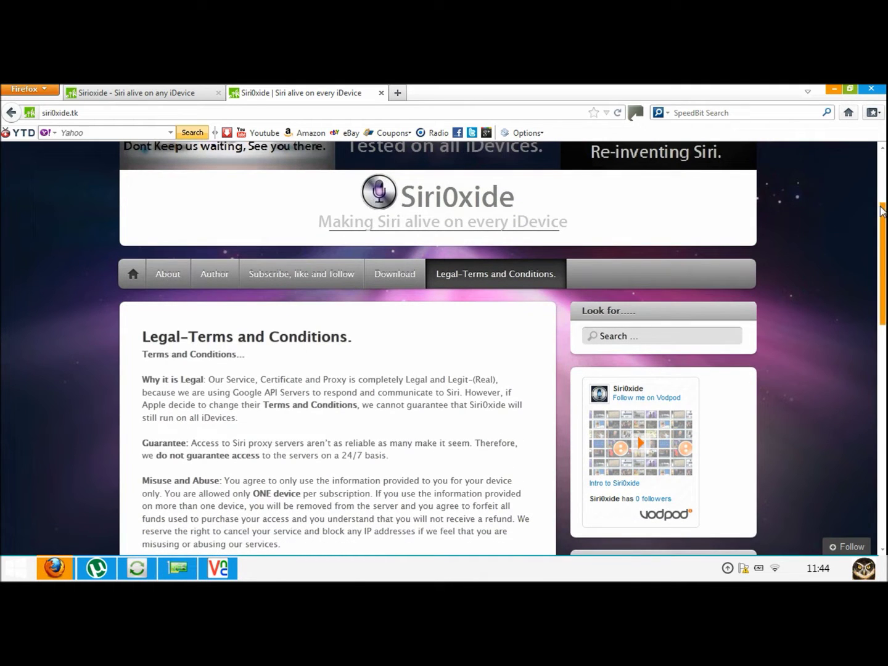
scroll(880, 272, down, 3)
scroll(881, 271, down, 3)
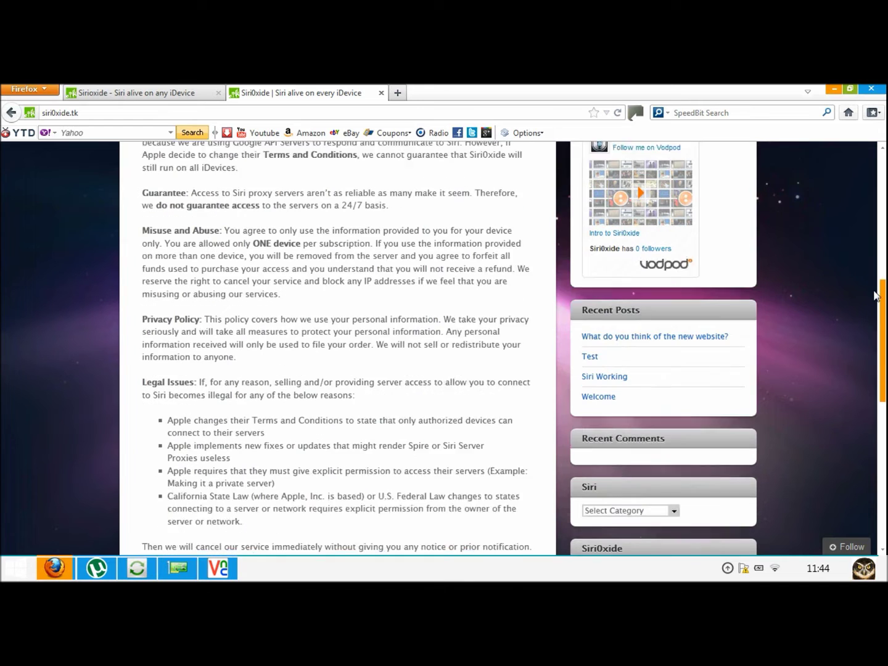
scroll(876, 296, down, 1)
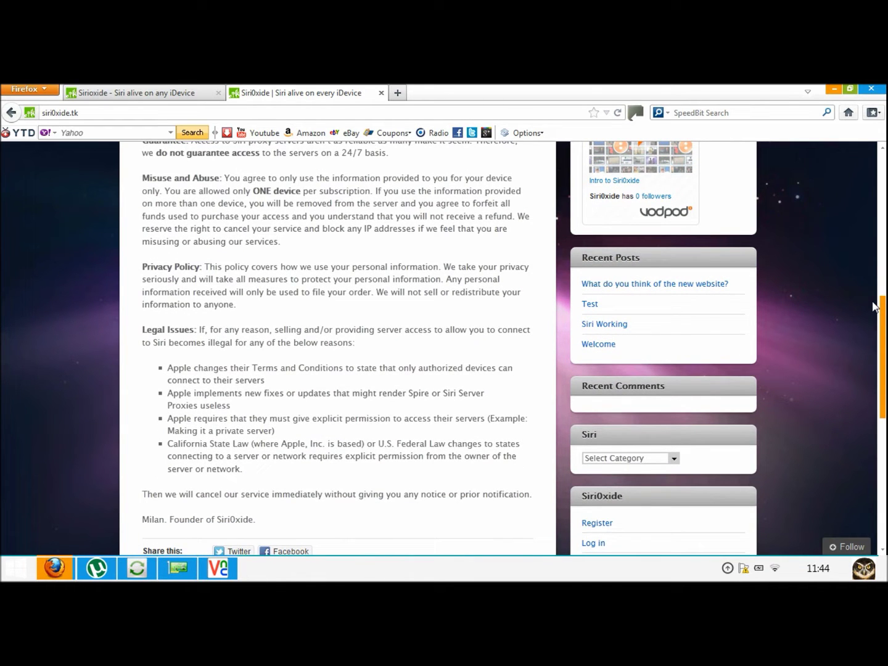
drag(874, 307, 806, 168)
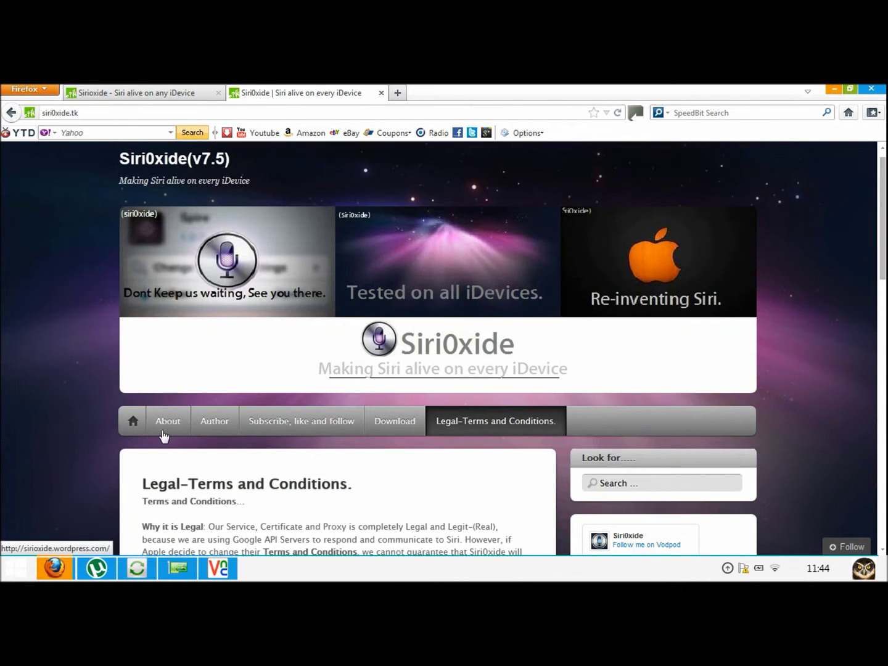
click(142, 426)
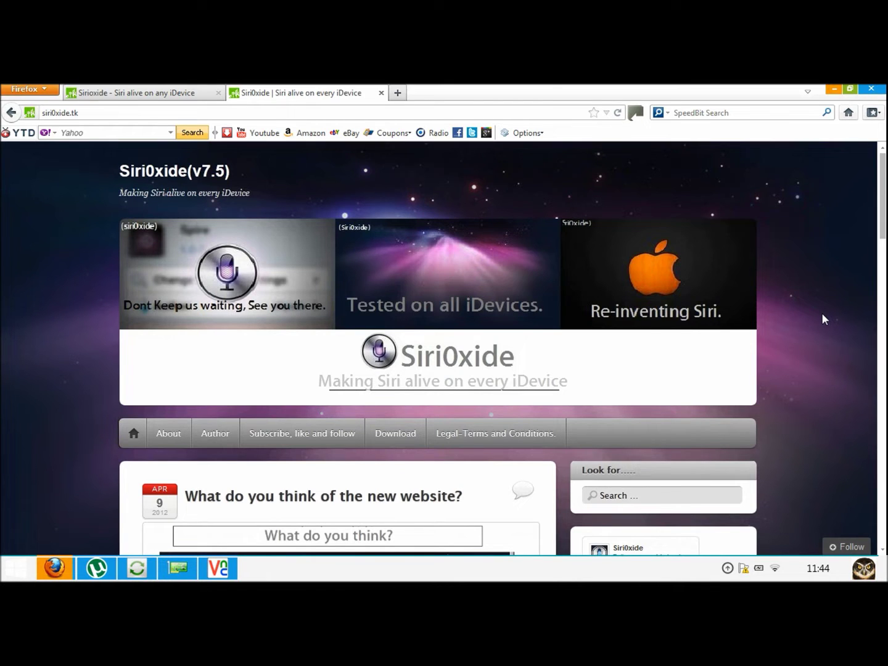
mouse_move(223, 571)
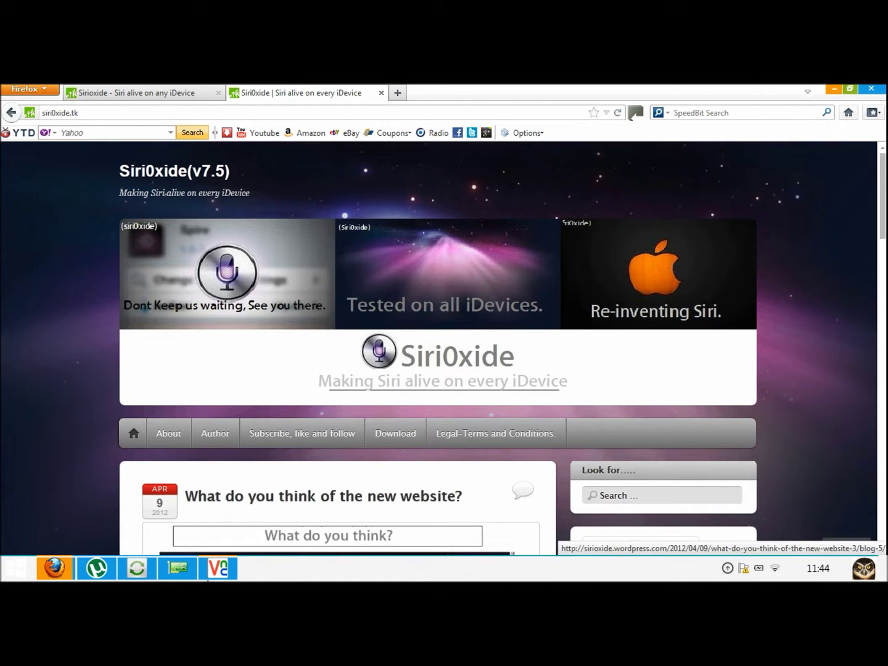
click(218, 569)
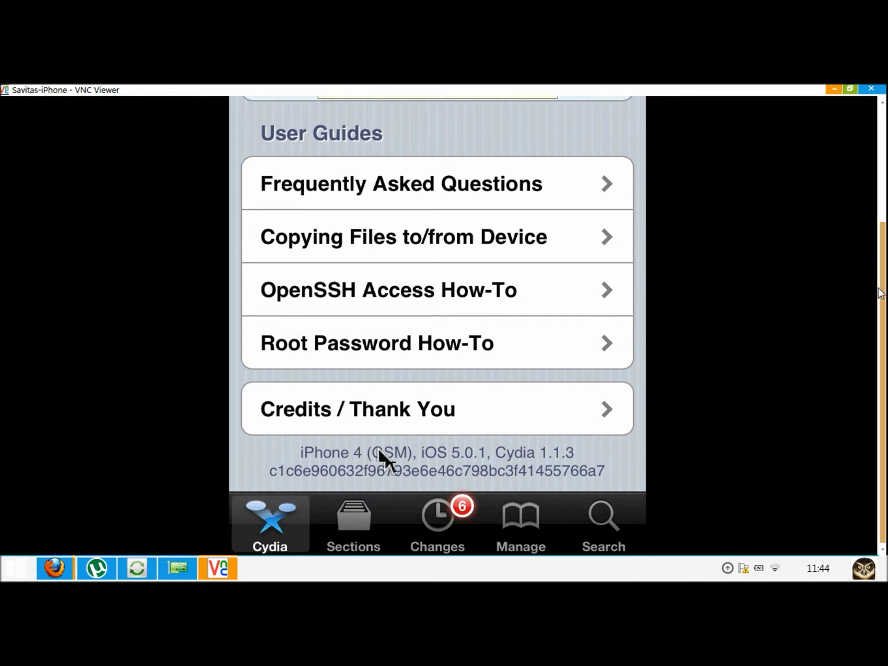
drag(883, 291, 870, 194)
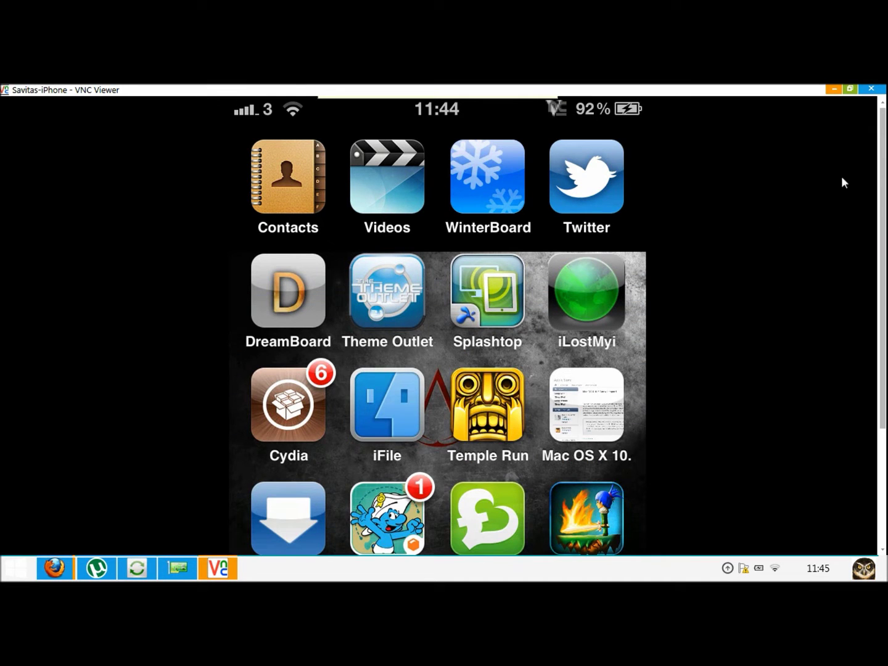
Step: Launch Siri on the iPhone and ask 'What's the weather like'
drag(883, 148, 876, 193)
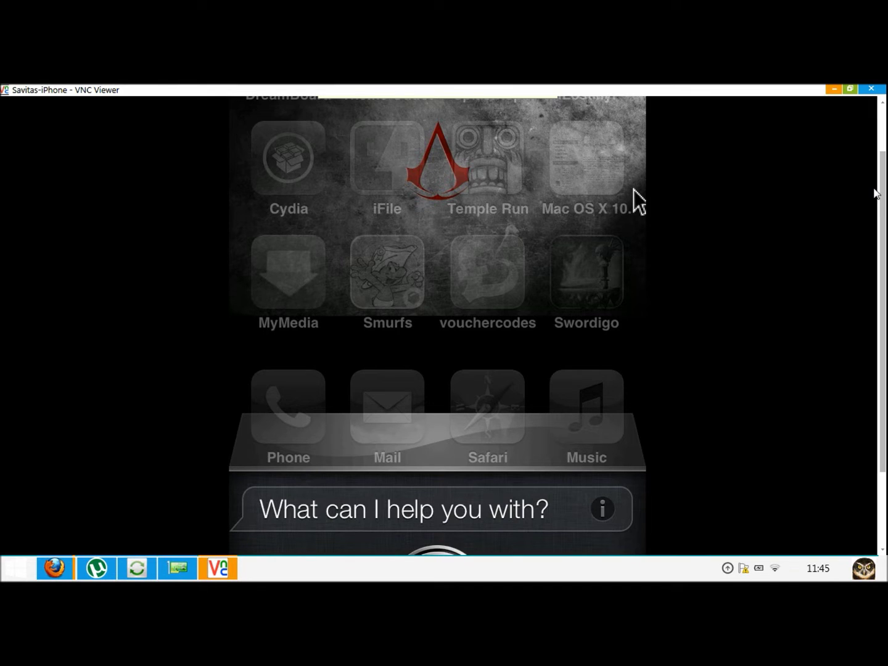
mouse_move(876, 193)
mouse_down()
mouse_move(878, 247)
mouse_move(869, 191)
mouse_up()
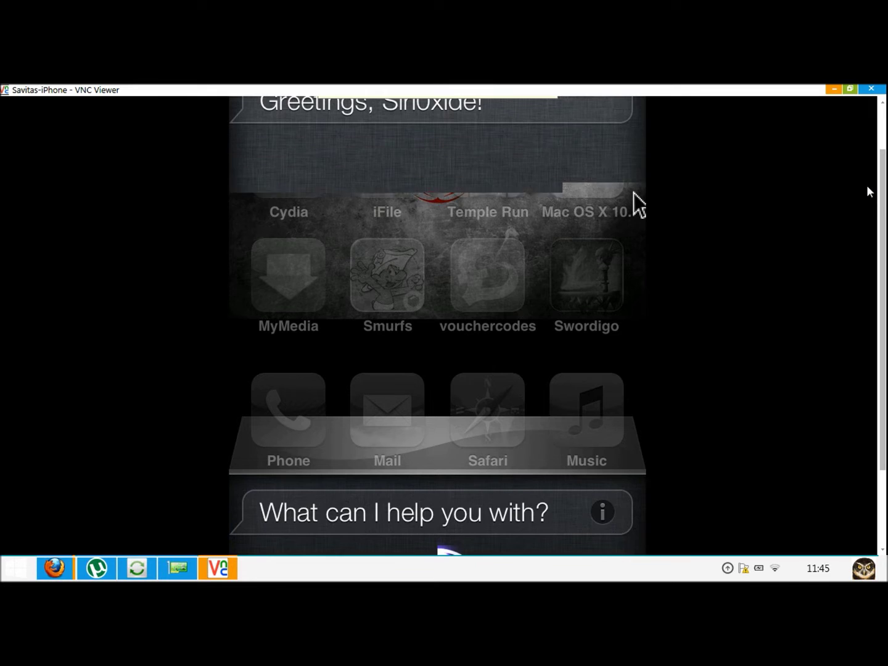
drag(881, 193, 881, 135)
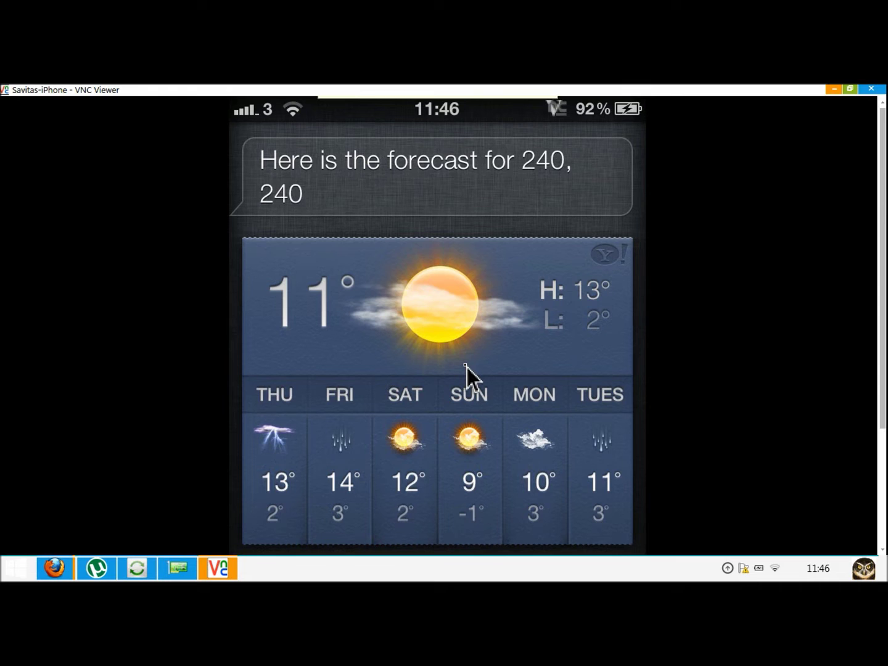
Step: After Siri's 11° forecast appears, open the app switcher and return to the home screen
right_click(467, 368)
right_click(467, 368)
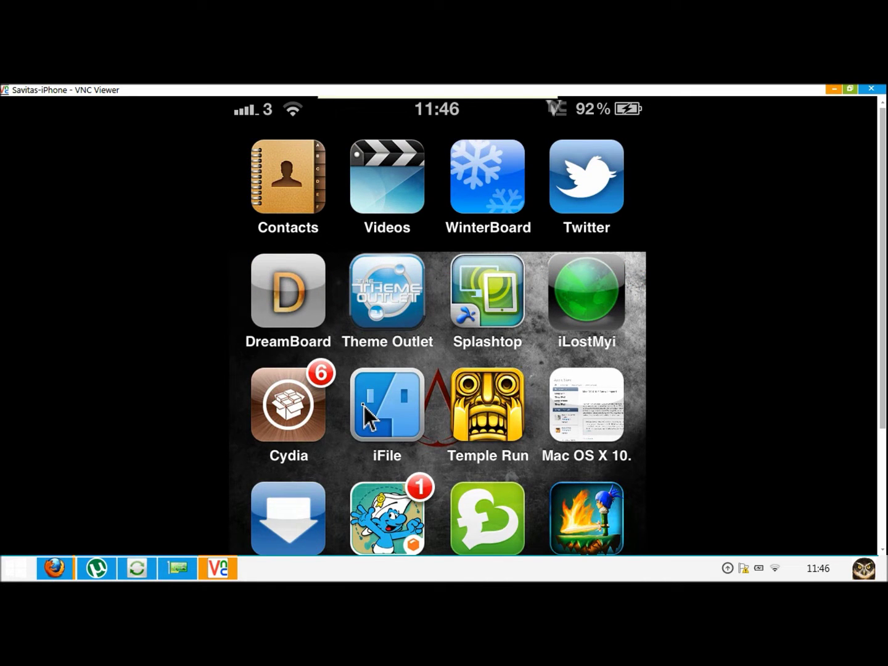
Step: Launch iFile from the iPhone home screen, opening the root folder listing
click(364, 417)
click(364, 405)
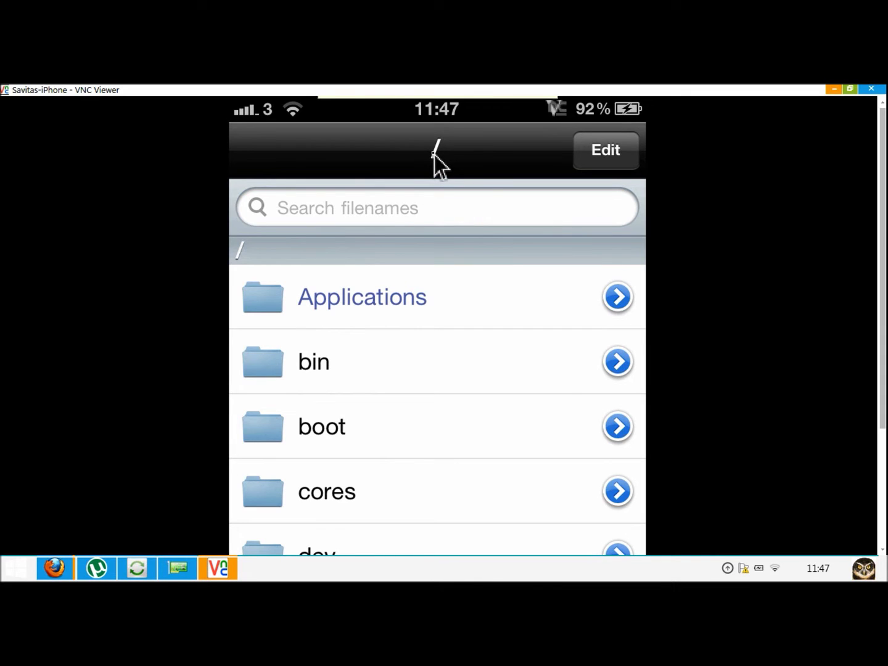
Step: Scroll iFile's root list, cancel the swipe-revealed Delete on var, and open the var folder
scroll(435, 155, down, 1)
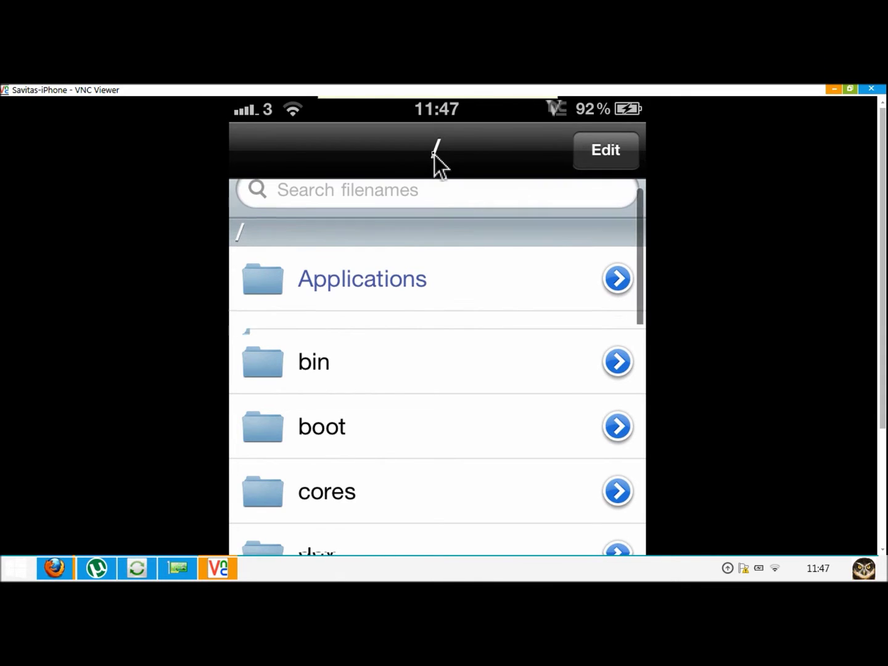
scroll(435, 155, down, 5)
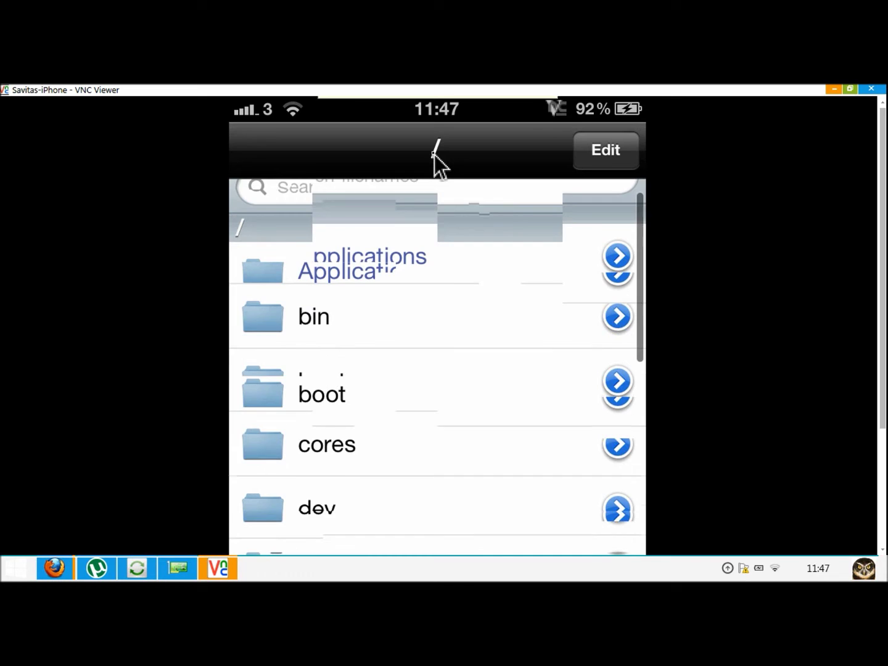
scroll(435, 155, down, 5)
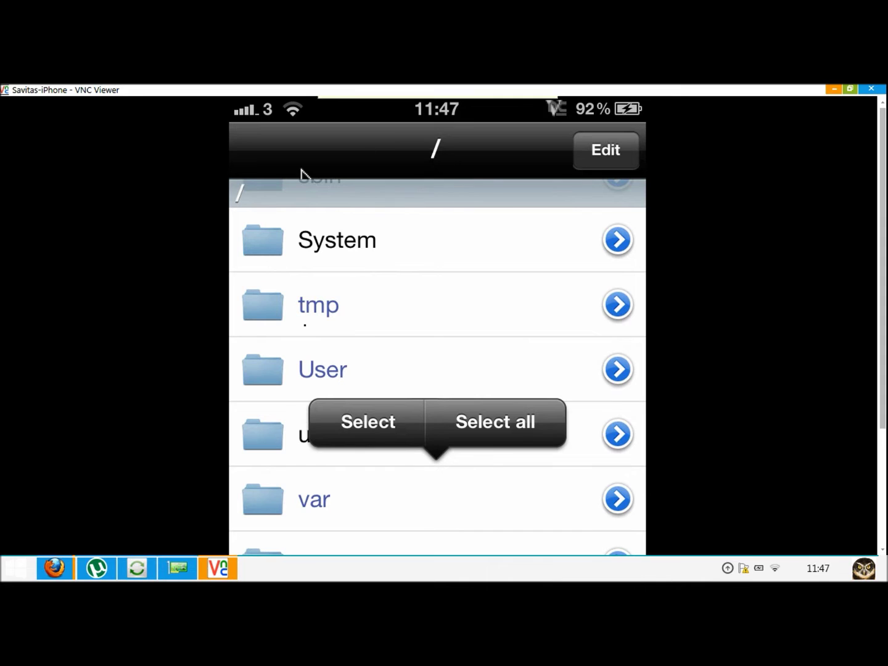
drag(341, 503, 301, 496)
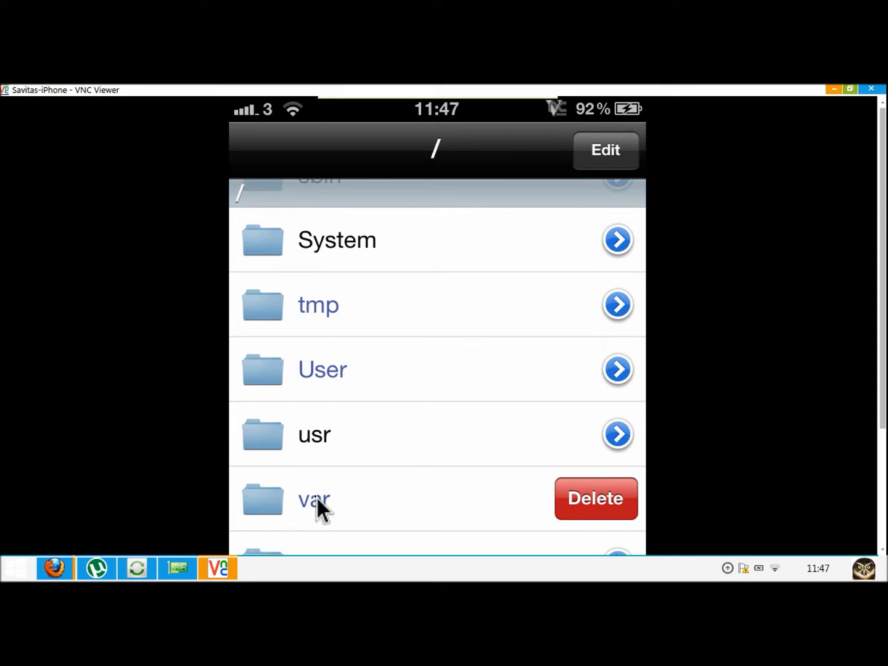
click(316, 496)
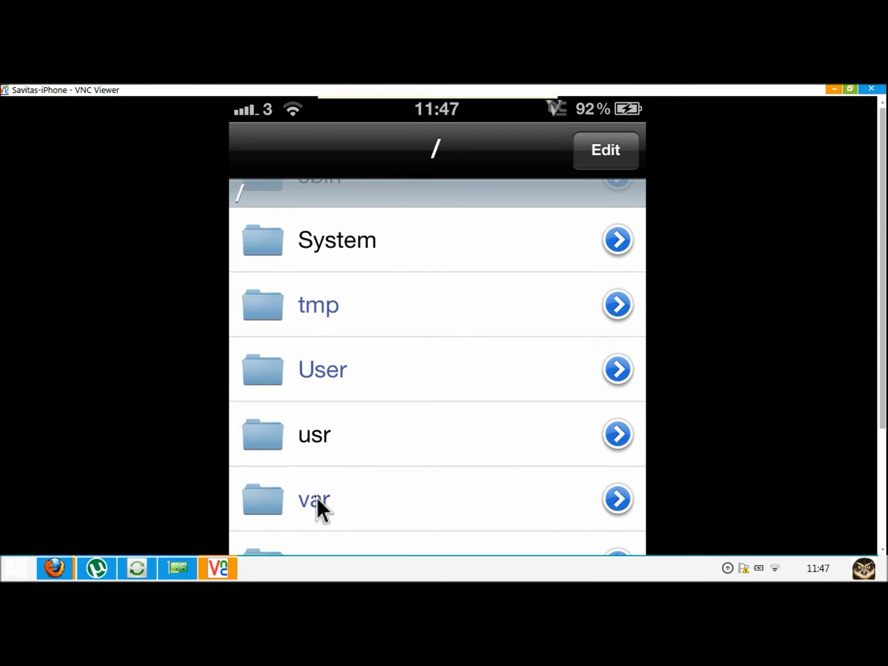
click(317, 496)
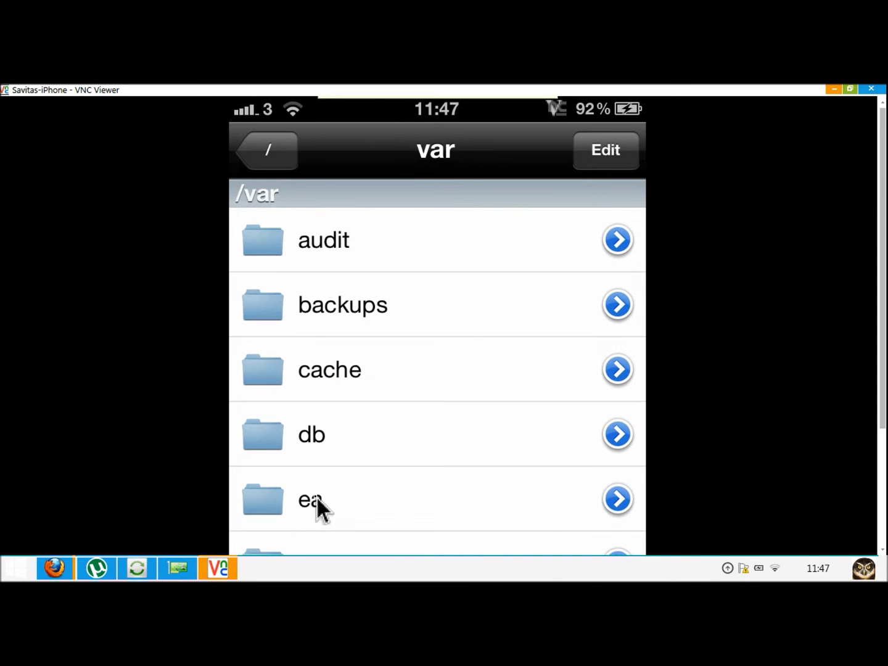
Step: Open the mobile folder in /var, then its Library folder
scroll(316, 498, down, 3)
scroll(316, 497, down, 3)
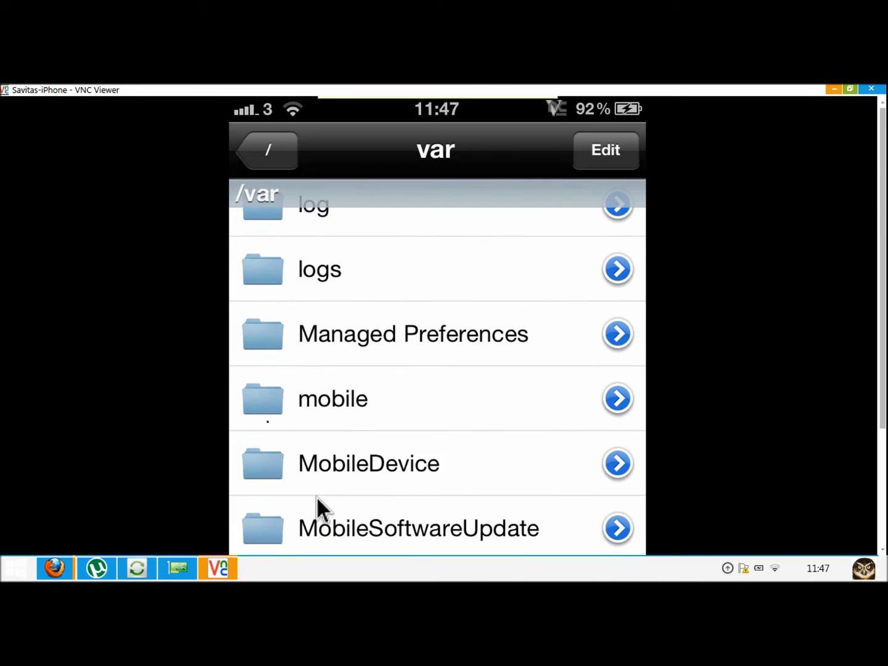
click(354, 405)
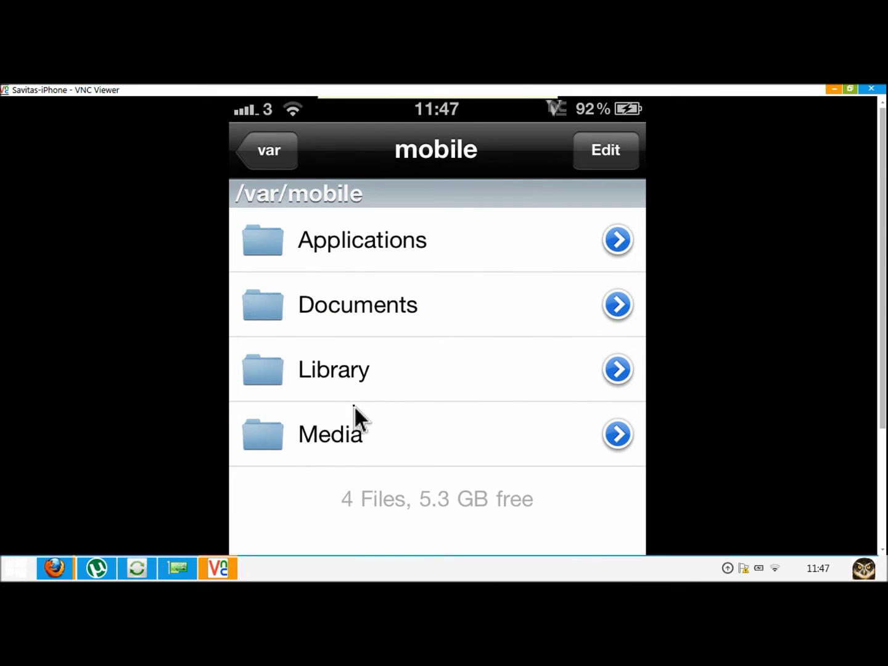
click(355, 405)
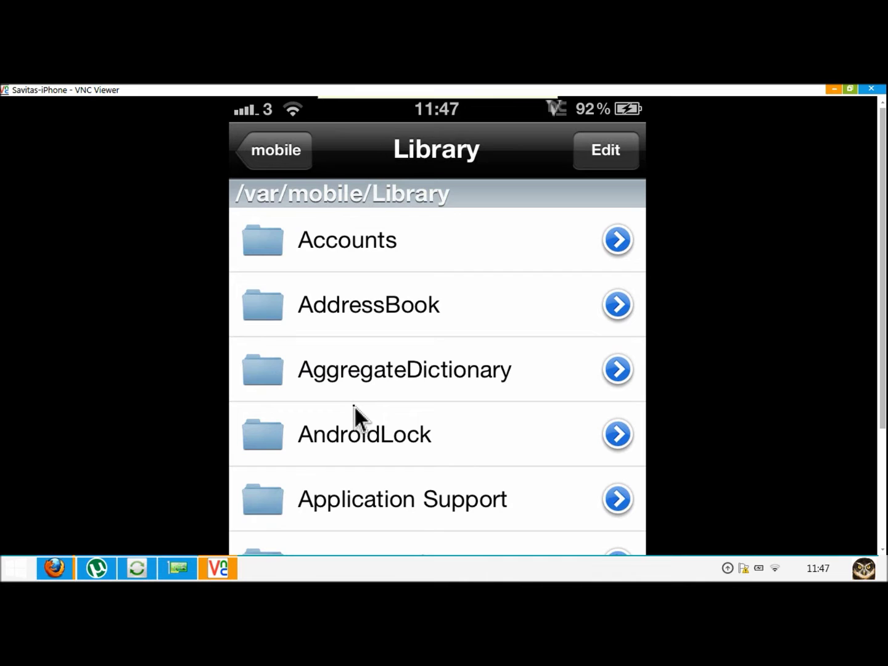
Step: Scroll the /var/mobile/Library list down to the Preferences folder
scroll(354, 406, down, 5)
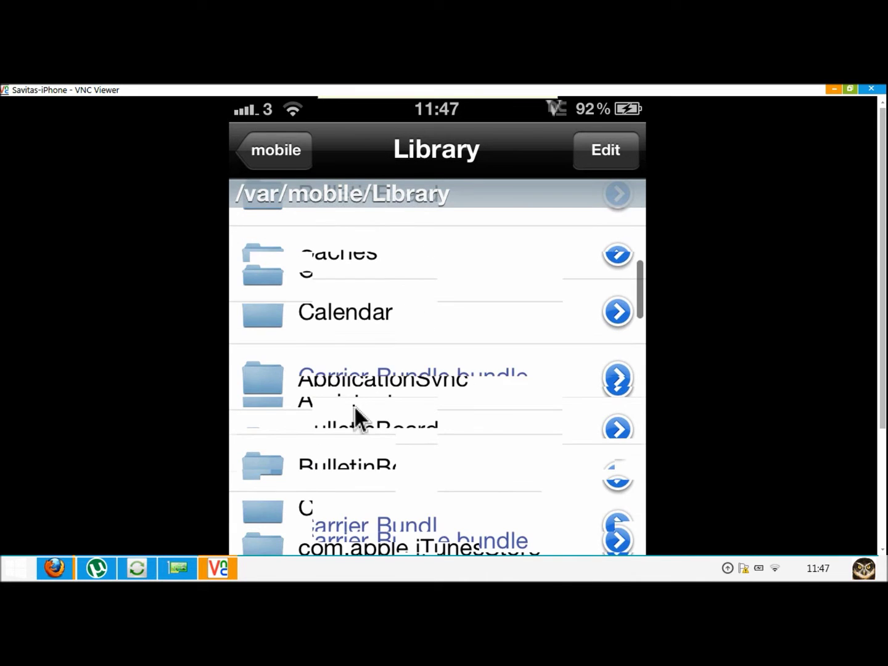
scroll(355, 405, down, 5)
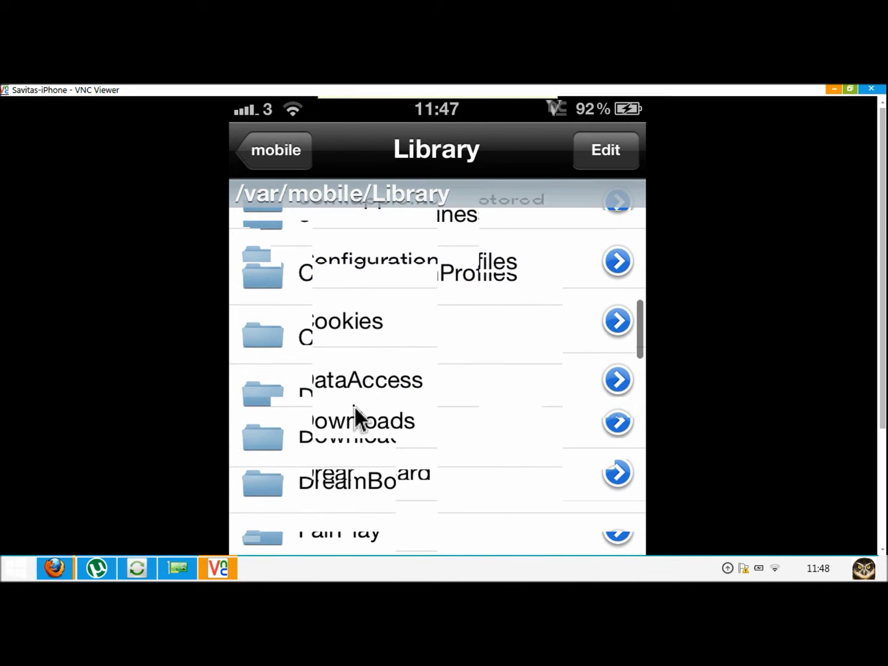
scroll(353, 405, down, 8)
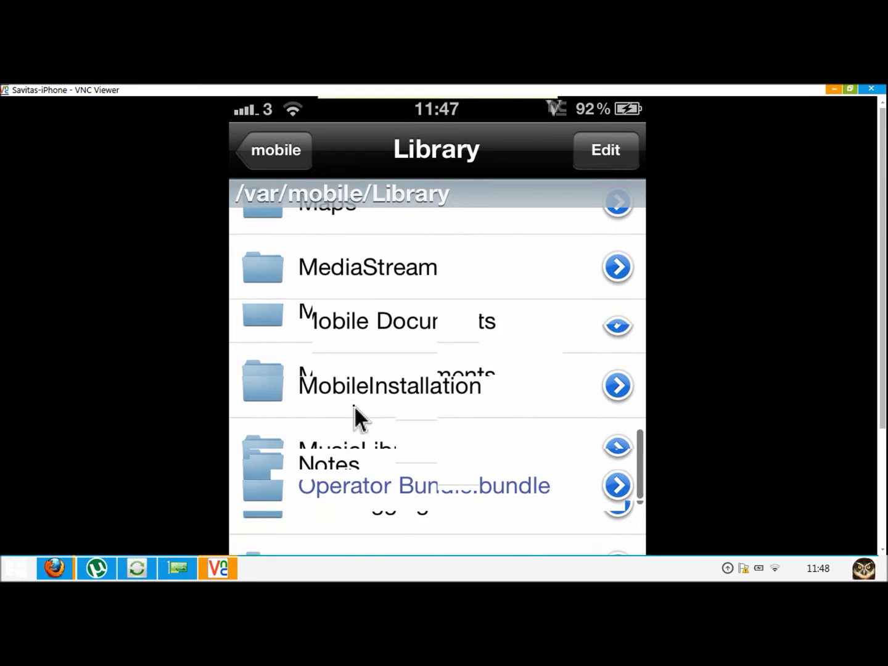
scroll(353, 405, down, 5)
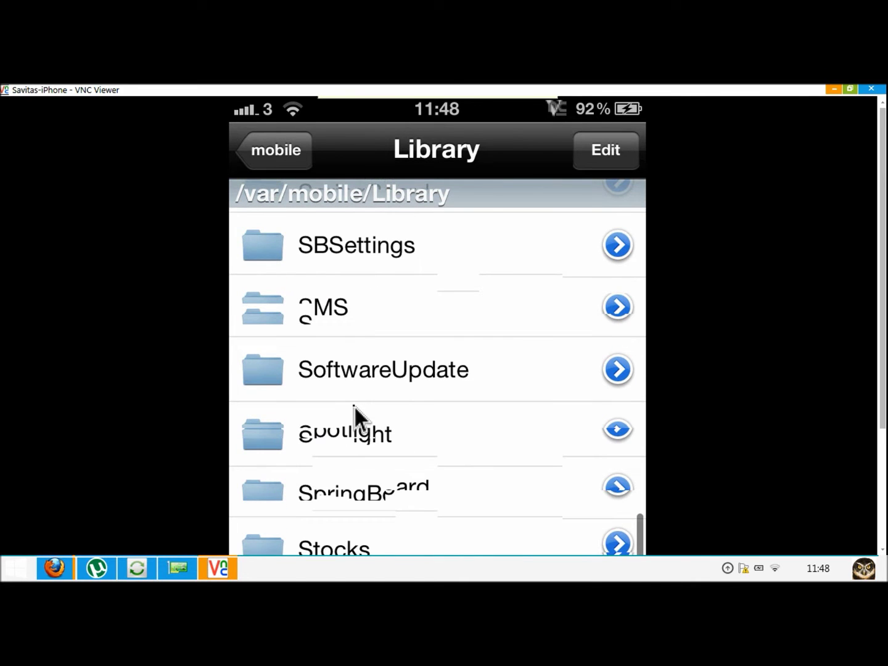
scroll(354, 405, down, 3)
scroll(354, 405, down, 2)
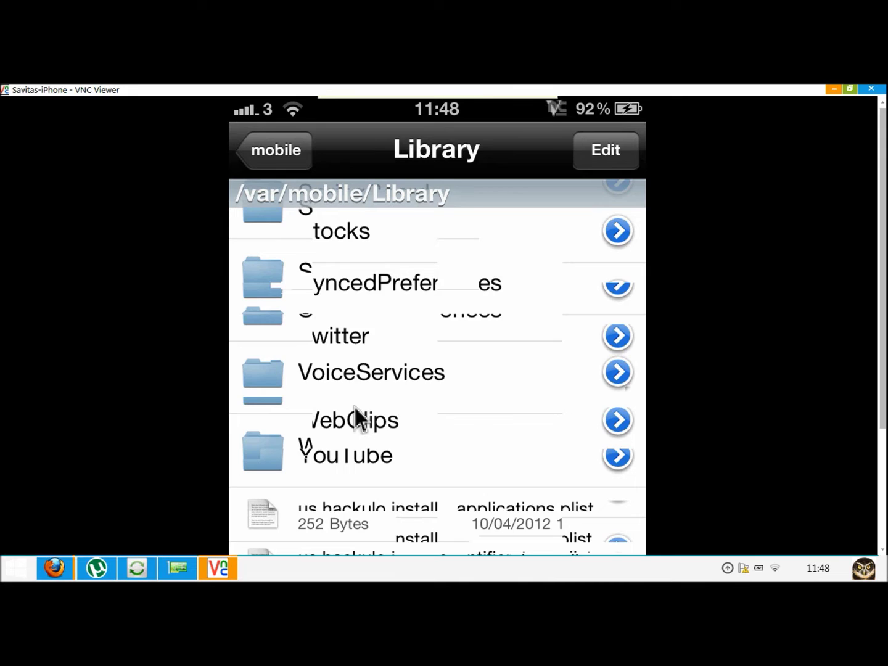
scroll(354, 406, up, 5)
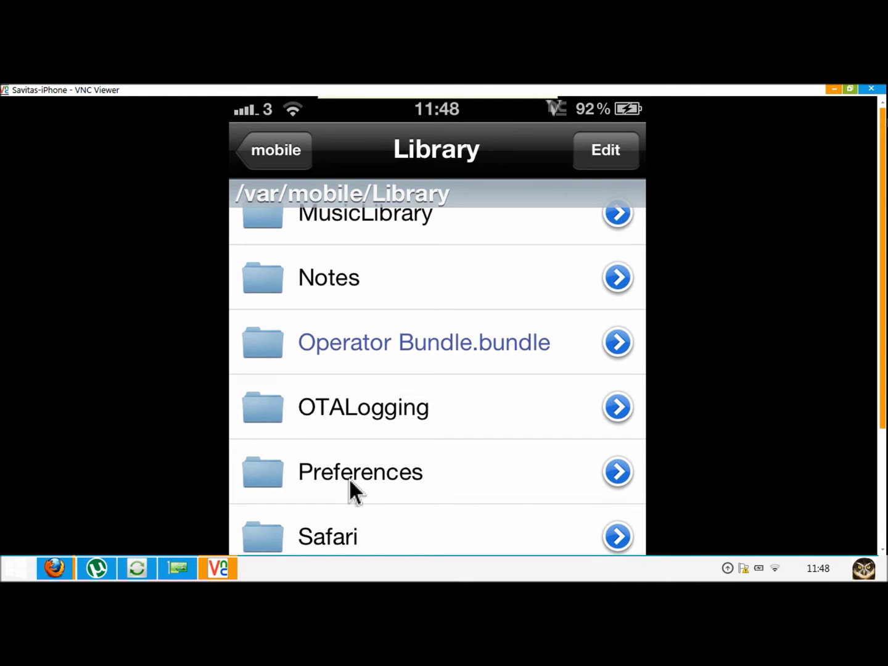
scroll(883, 131, down, 1)
drag(882, 131, 867, 164)
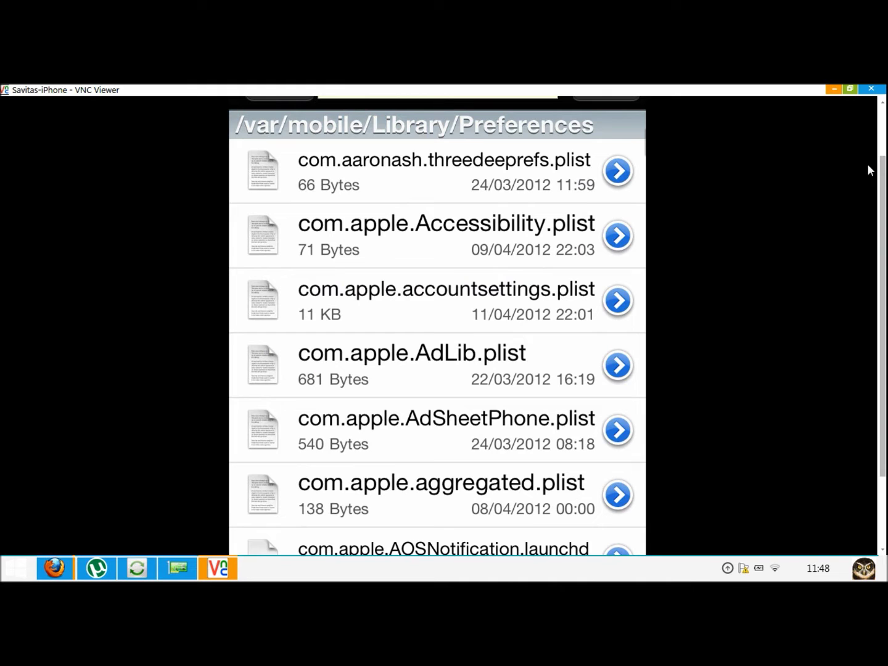
Step: Scroll the Preferences file list to show com.apple.AppStore.plist through com.apple.assistant.plist
drag(884, 170, 882, 160)
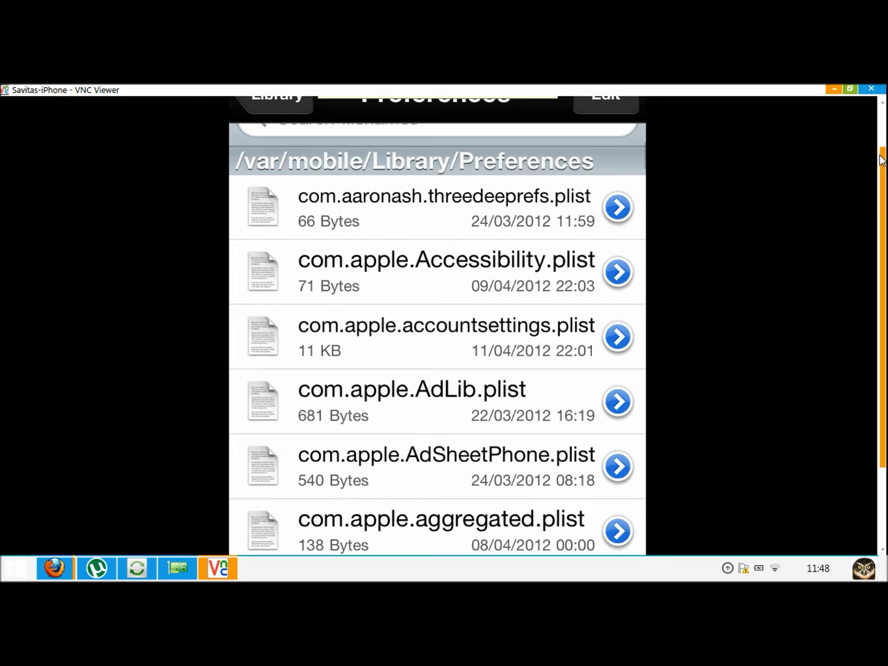
scroll(884, 154, up, 1)
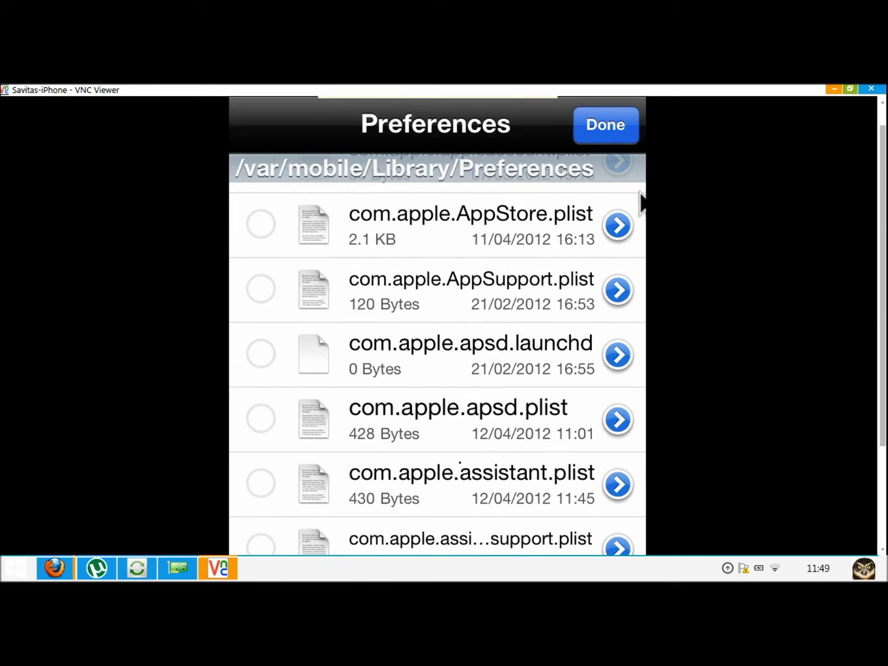
Step: Tick com.apple.assistant.plist and delete it with the trash icon
click(519, 483)
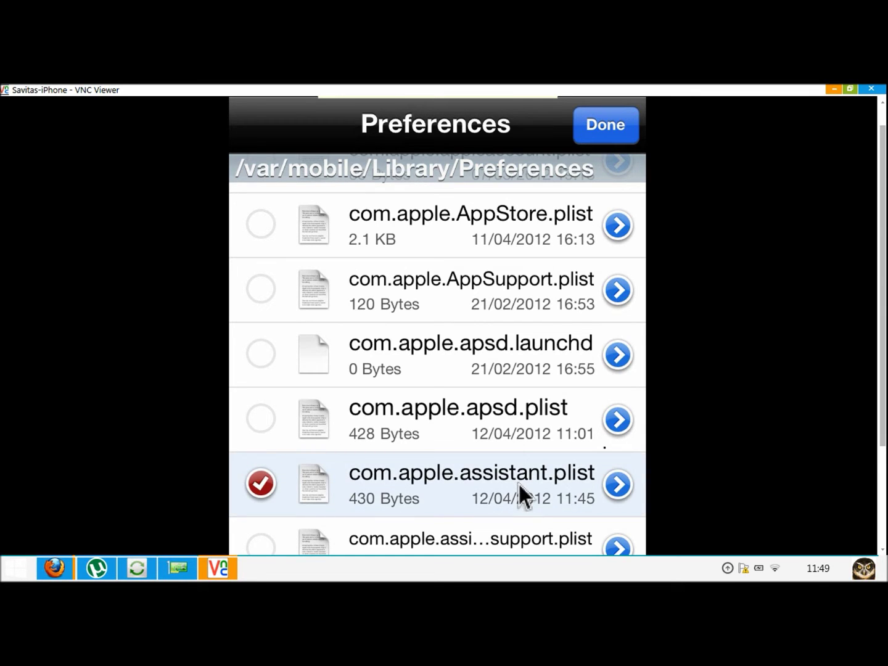
scroll(831, 358, down, 3)
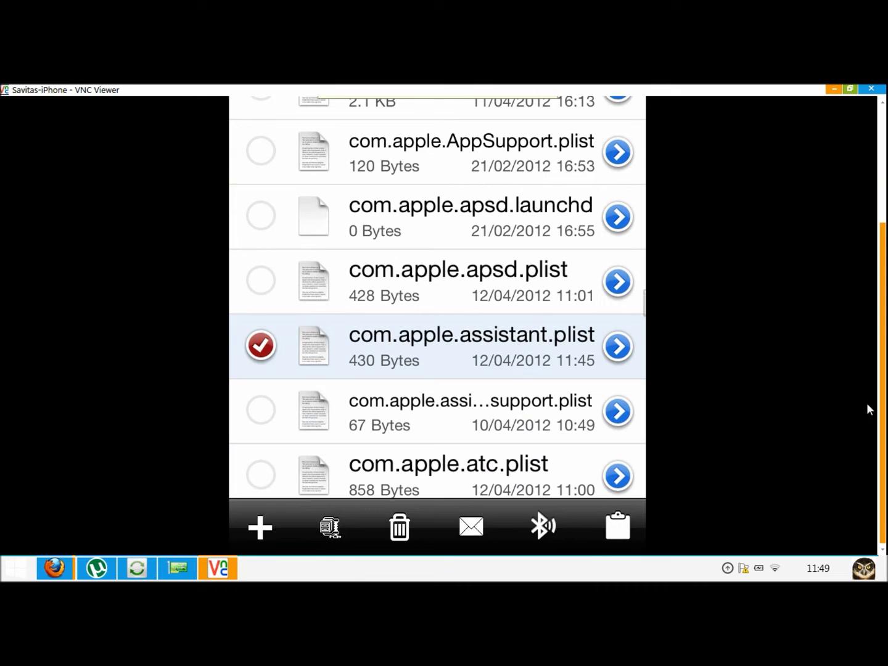
click(403, 530)
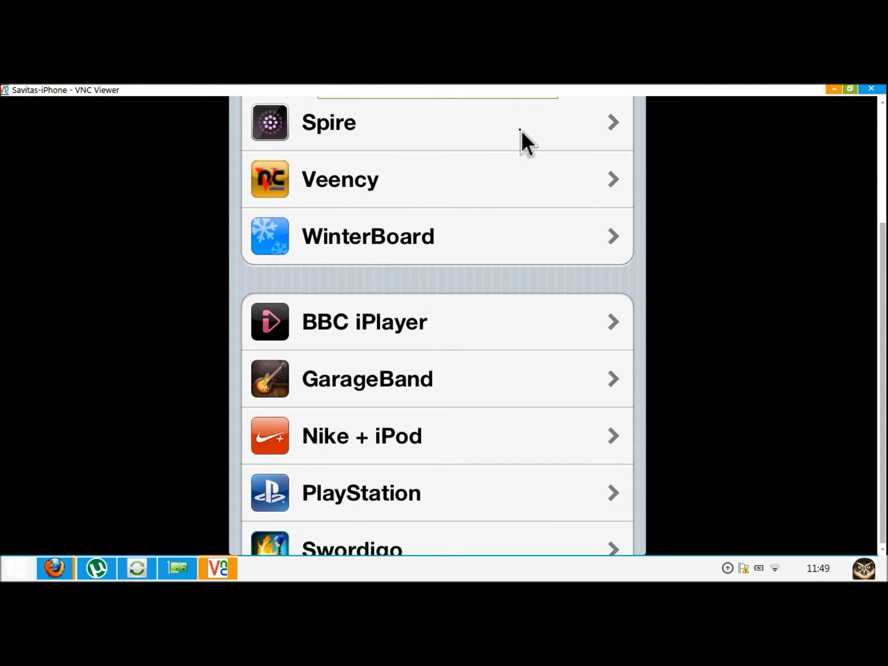
Step: Scroll the Settings list of app entries past the Spire entry
scroll(520, 129, up, 15)
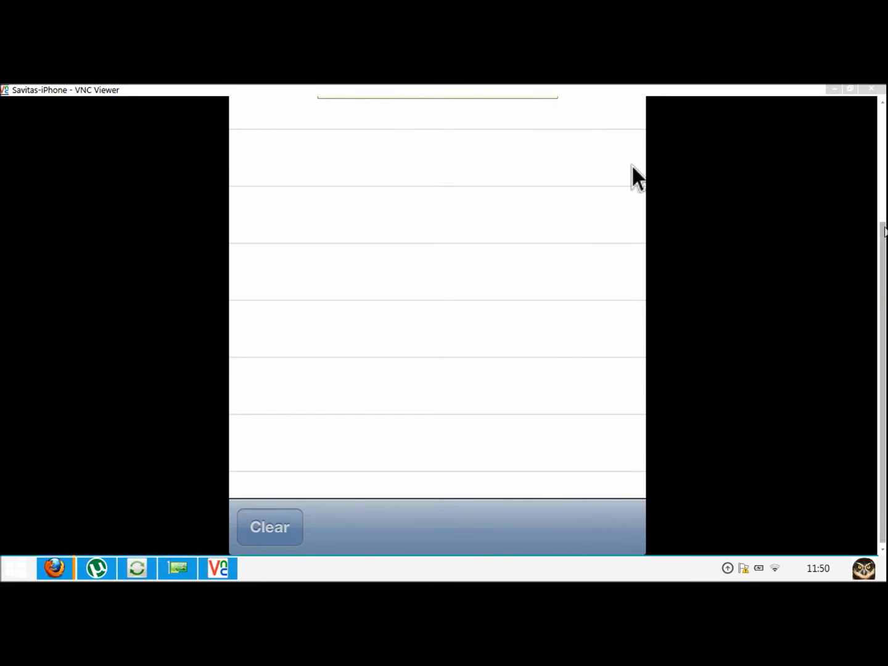
Step: Enter sirioxide.weebly.com in Safari's address bar and load it
drag(883, 230, 876, 137)
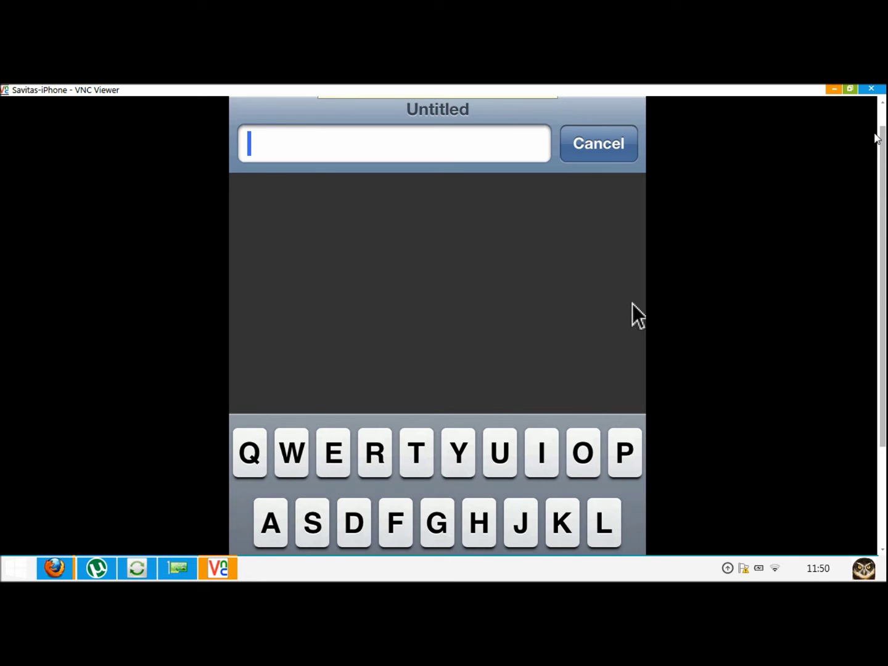
text(sirioxide.)
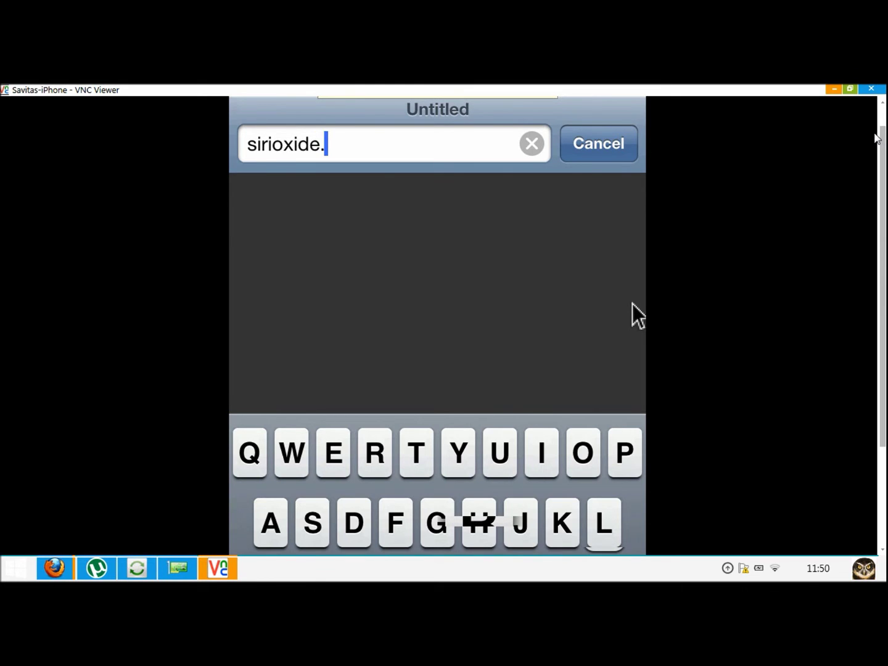
text(weebly.com)
key(Return)
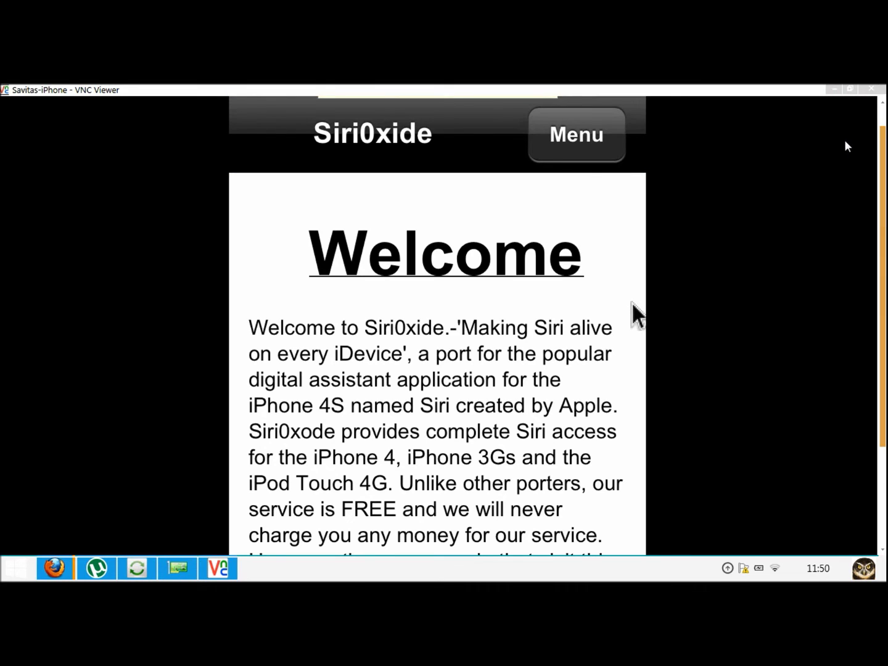
Step: Choose Download on mobile from the Siri0xide site's Menu
click(575, 137)
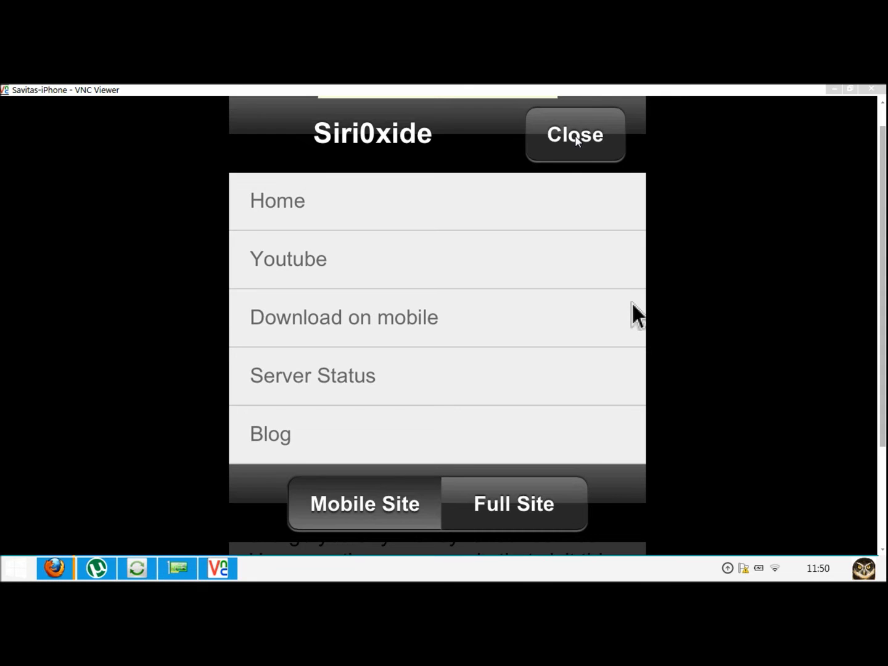
click(637, 315)
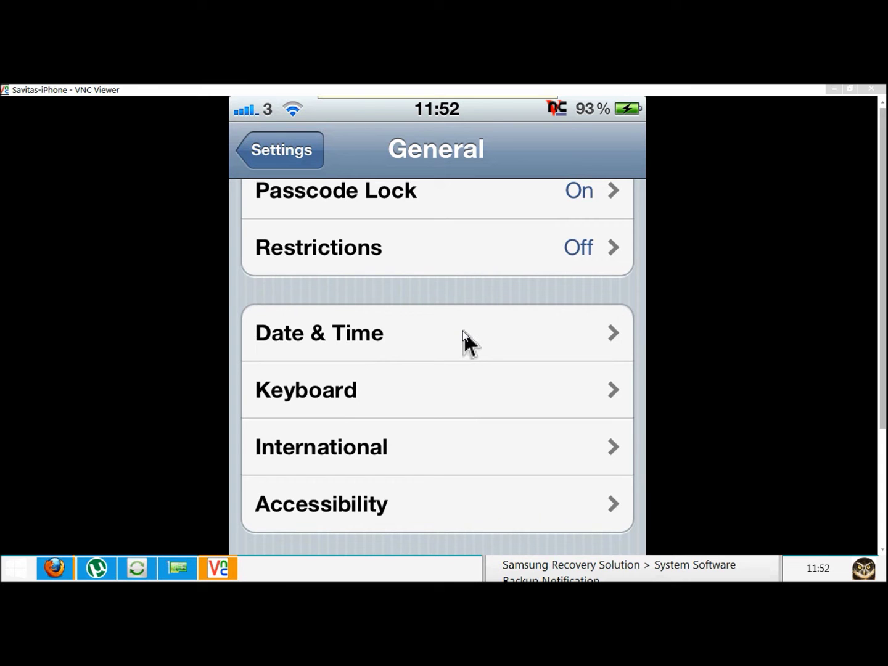
Step: Scroll General settings down to Profile (SiriServer) and open its details
scroll(877, 182, down, 1)
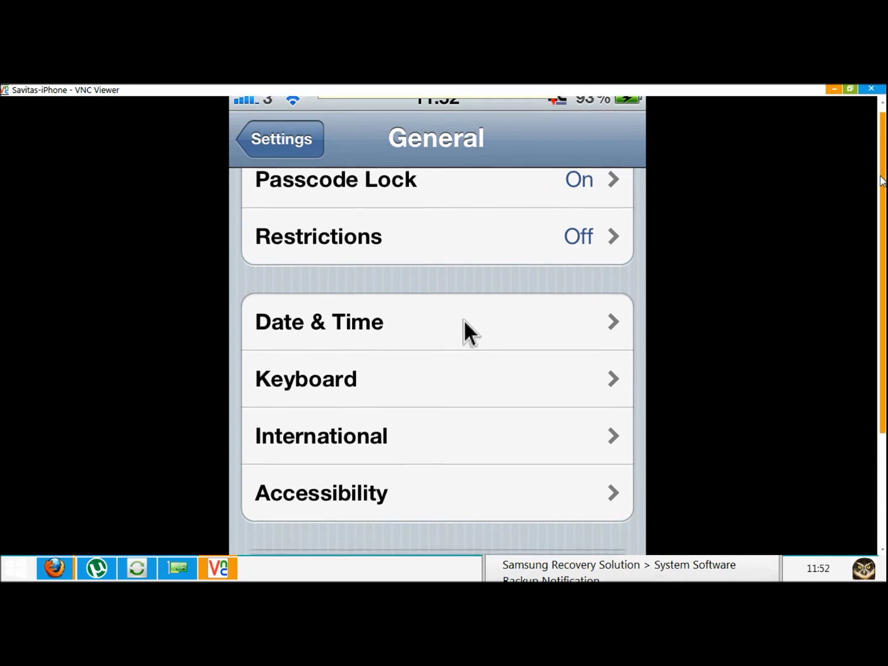
scroll(876, 182, down, 3)
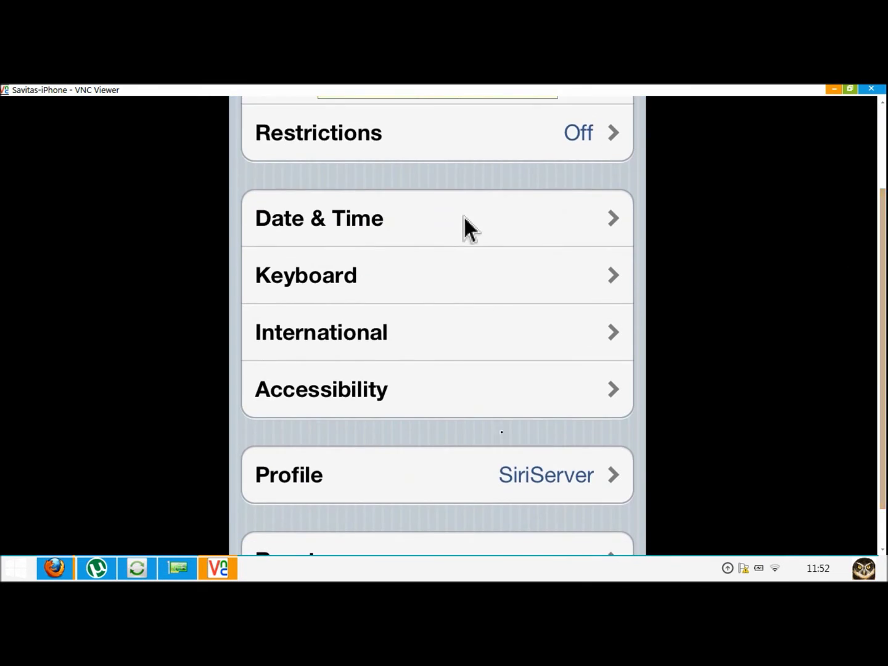
click(370, 507)
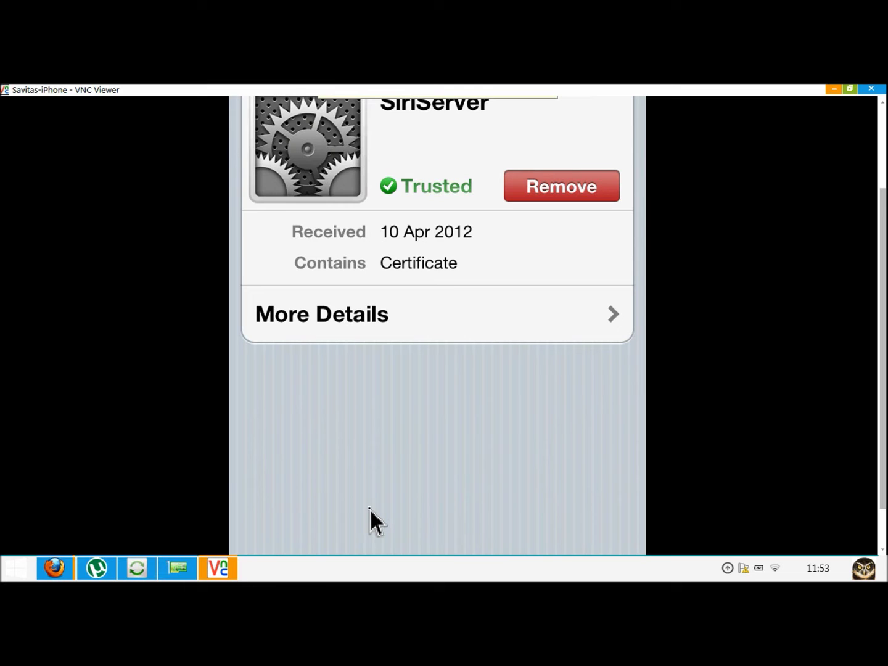
Step: Scroll down the SiriServer profile details page
drag(883, 267, 883, 190)
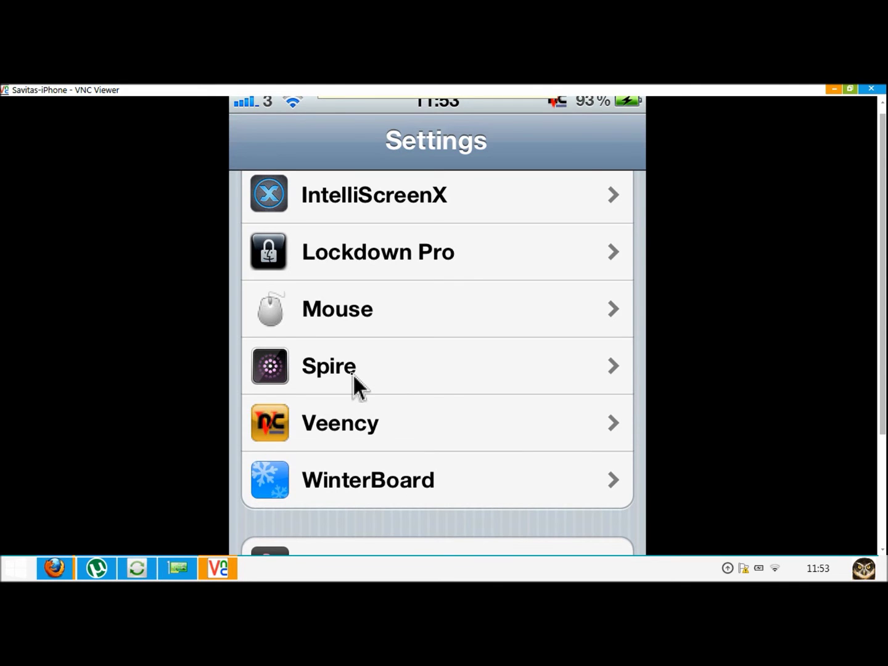
Step: Scroll the Settings list up and open the AssistantExtensions settings page
scroll(352, 373, up, 2)
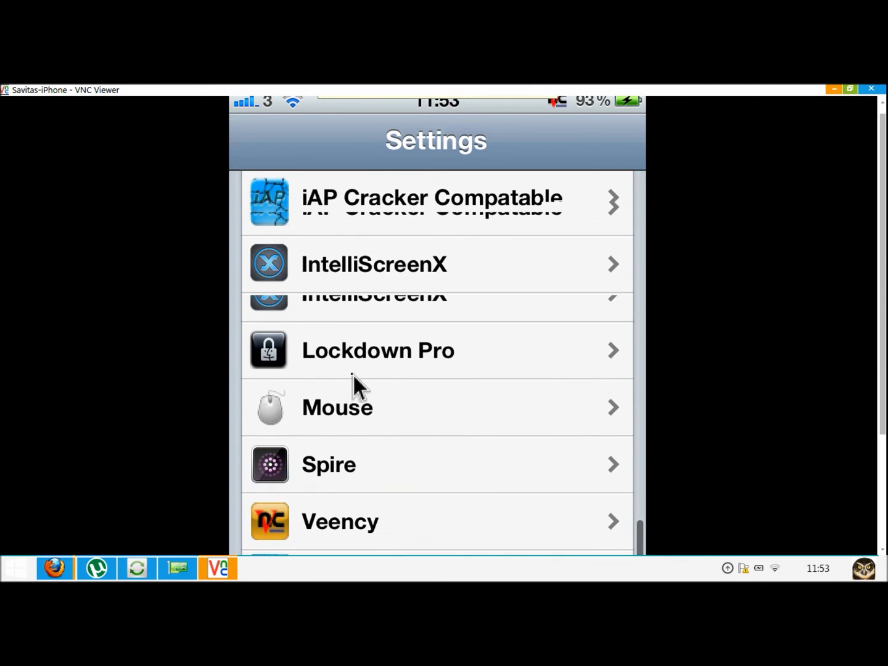
scroll(353, 374, up, 3)
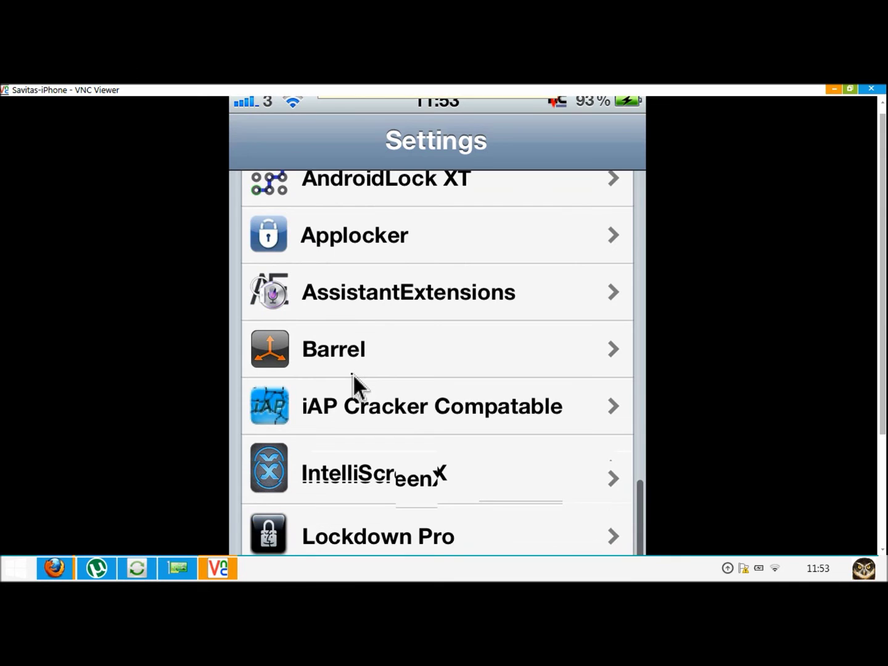
scroll(353, 373, up, 1)
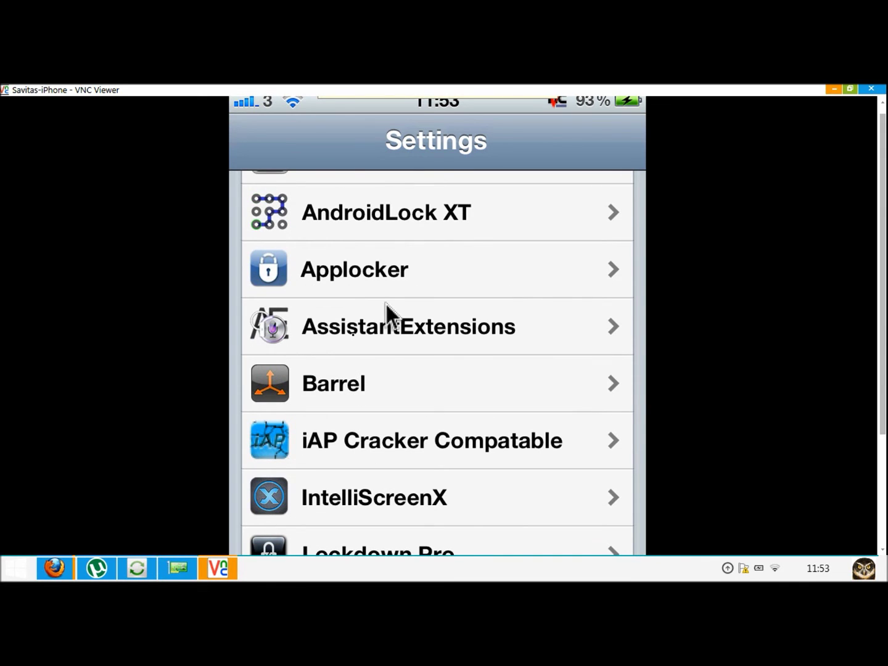
click(354, 335)
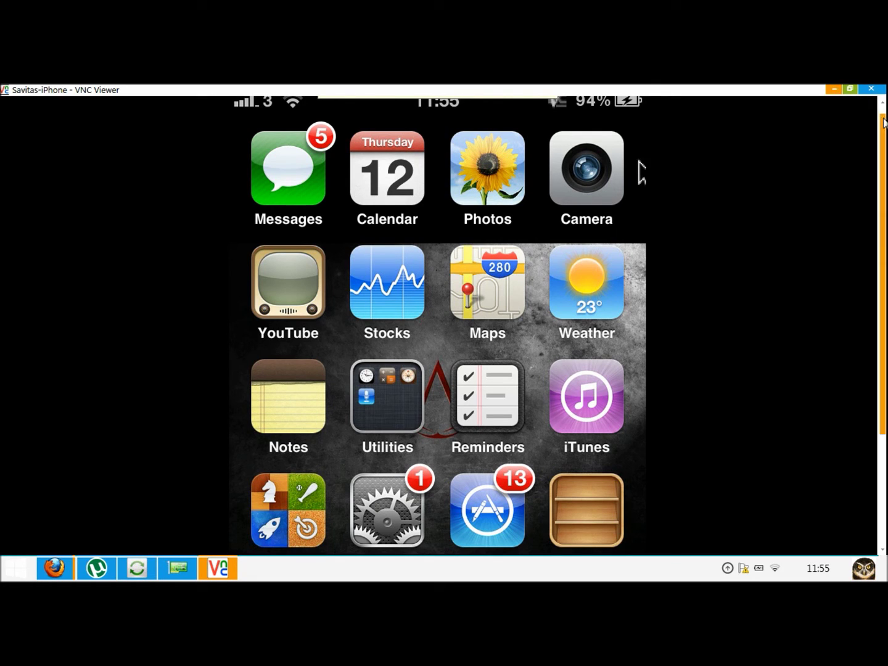
Step: Minimize VNC Viewer to bring back the Siri0xide(v7.5) homepage at sirioxide.tk
scroll(886, 190, down, 2)
scroll(885, 193, down, 1)
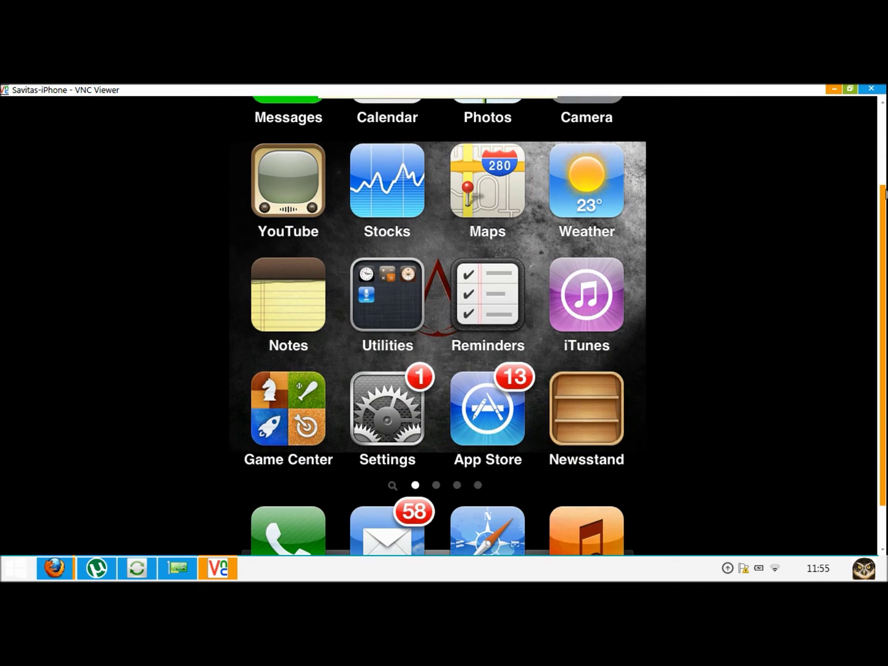
drag(886, 193, 881, 108)
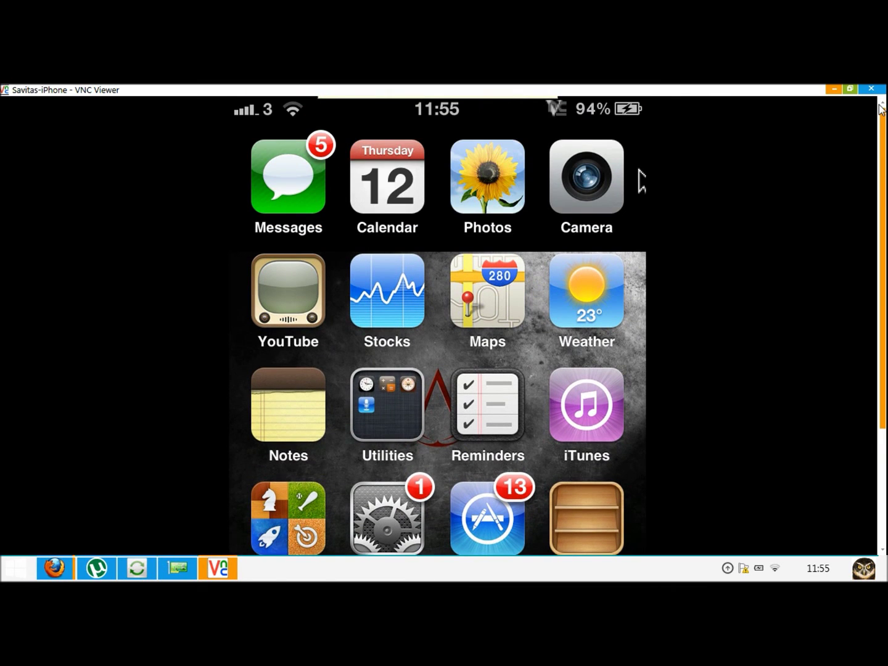
click(834, 89)
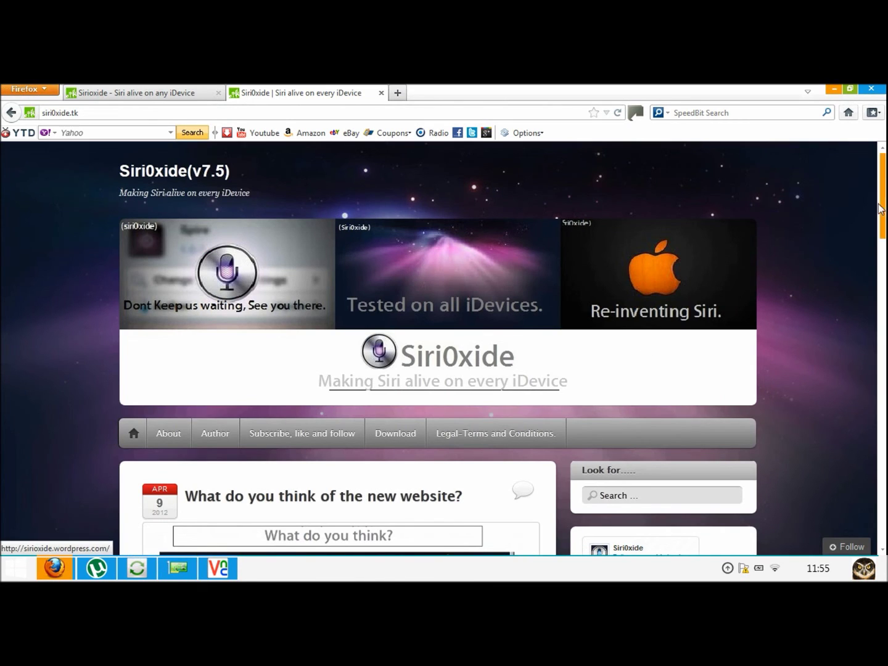
Step: Minimize VNC Viewer and check the system volume from the tray speaker icon
drag(884, 187, 883, 240)
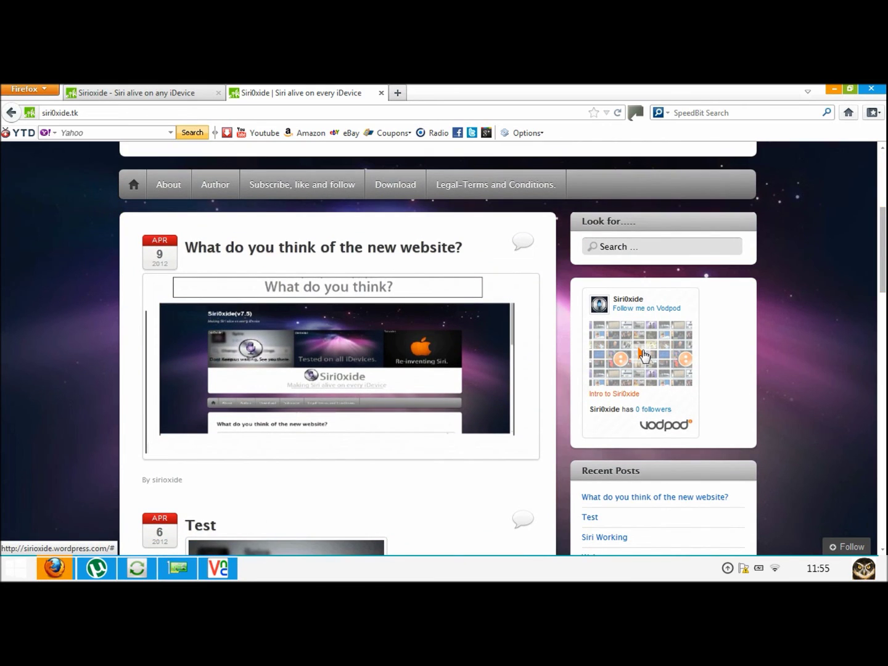
click(728, 569)
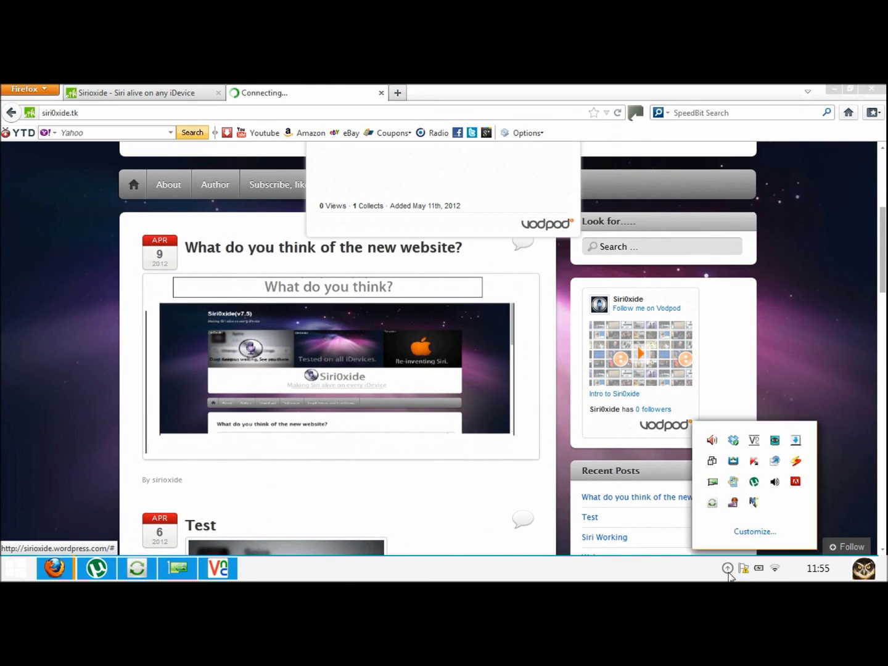
click(729, 569)
click(728, 569)
click(728, 568)
click(728, 569)
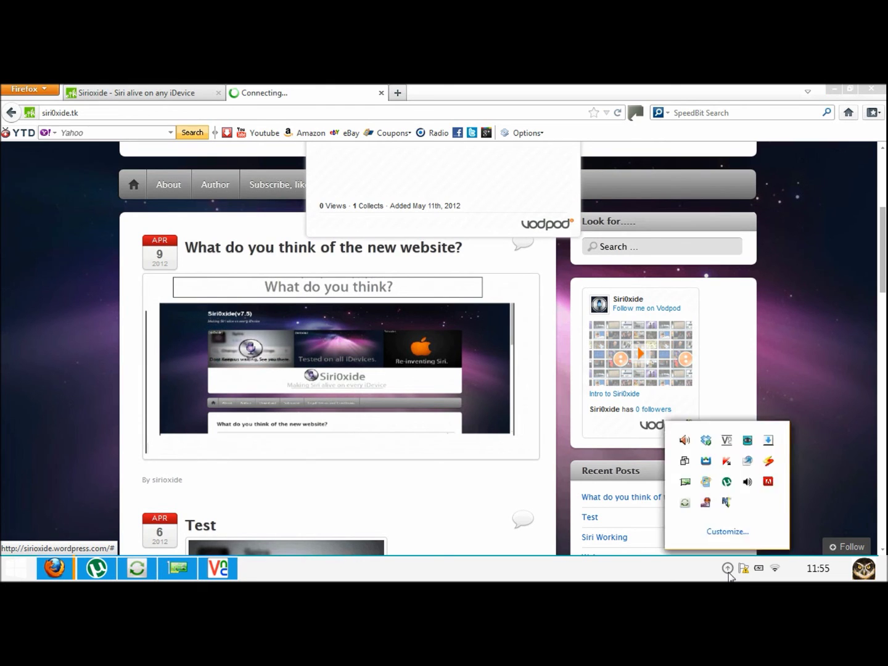
click(728, 568)
click(728, 568)
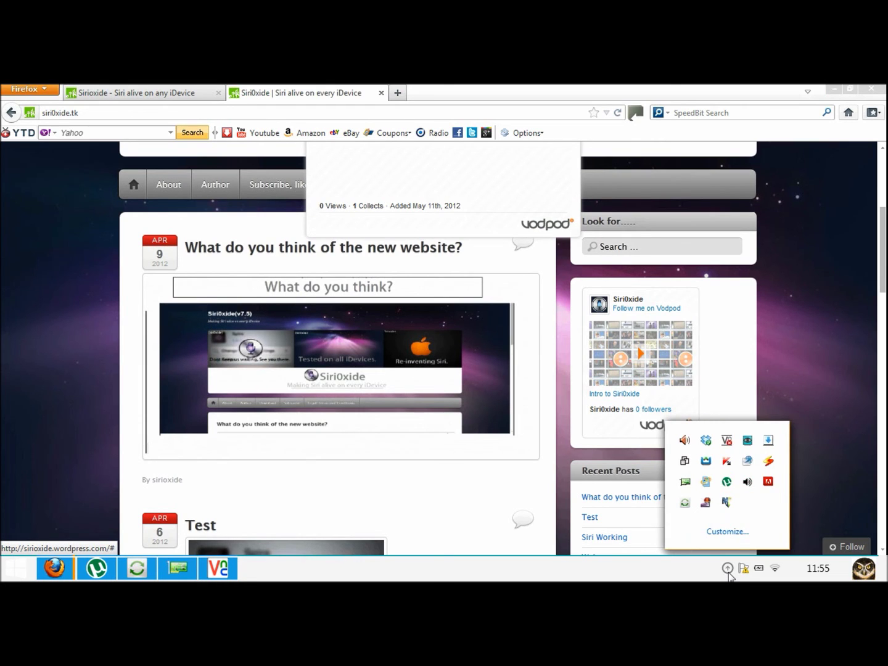
click(746, 481)
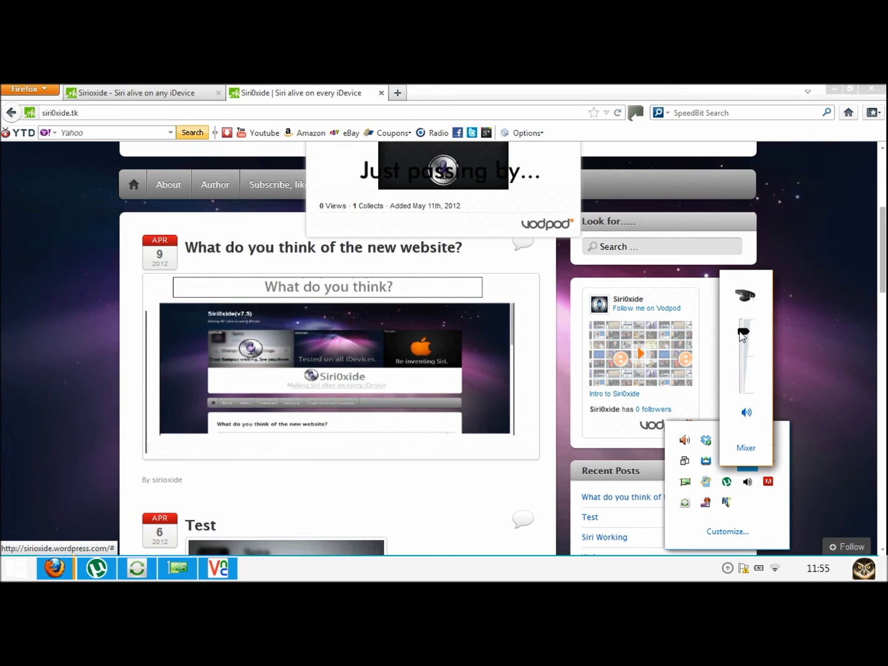
click(886, 237)
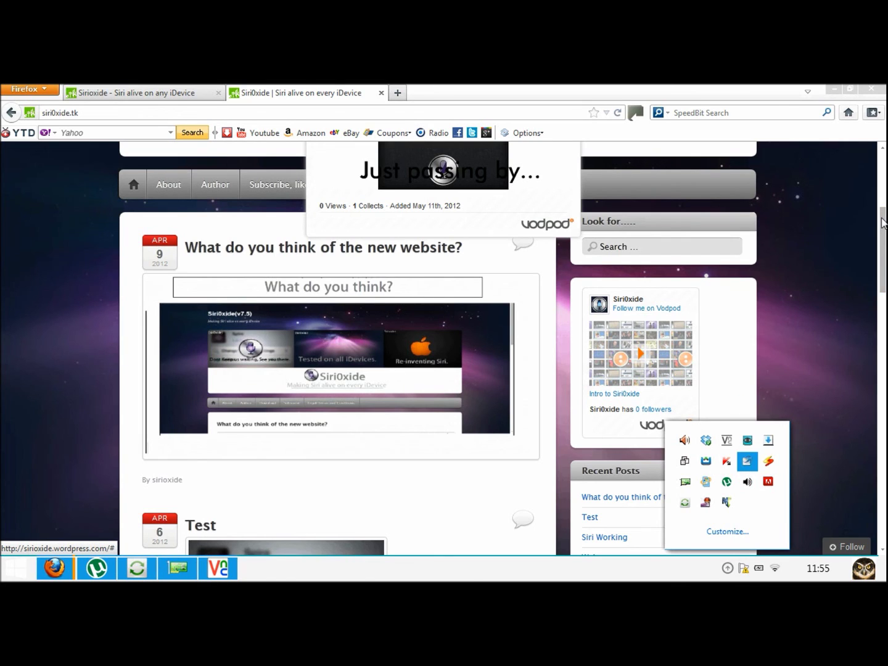
click(883, 222)
Step: Scroll to the top of the Siri0xide homepage with the Intro to Siri0xide video showing
scroll(884, 195, up, 3)
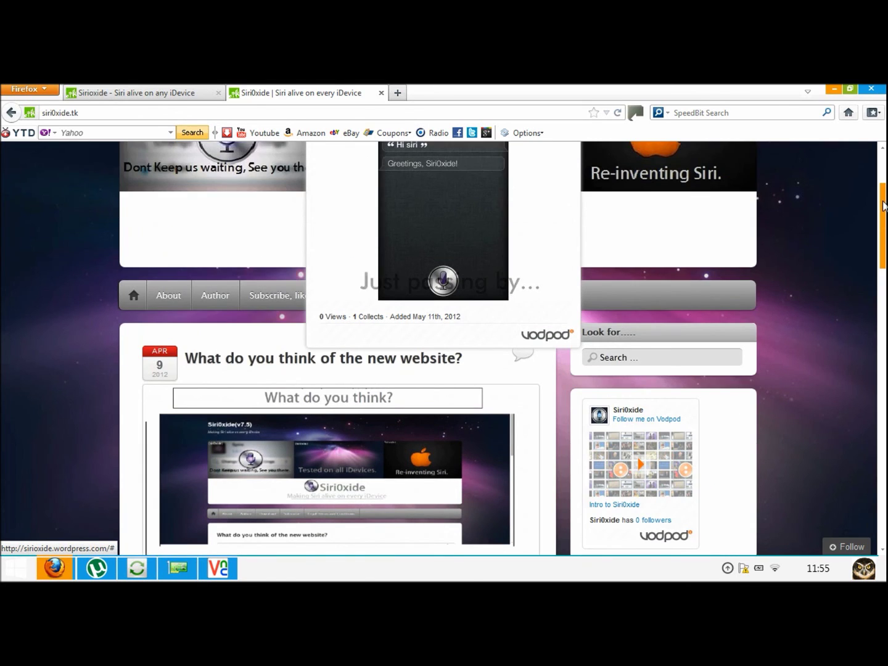
mouse_move(444, 213)
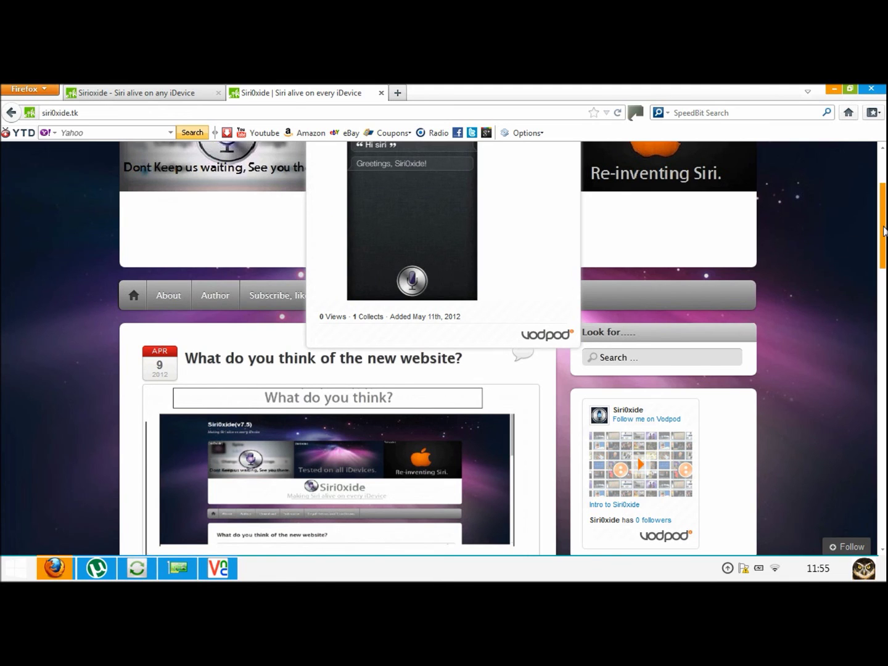
scroll(884, 232, up, 3)
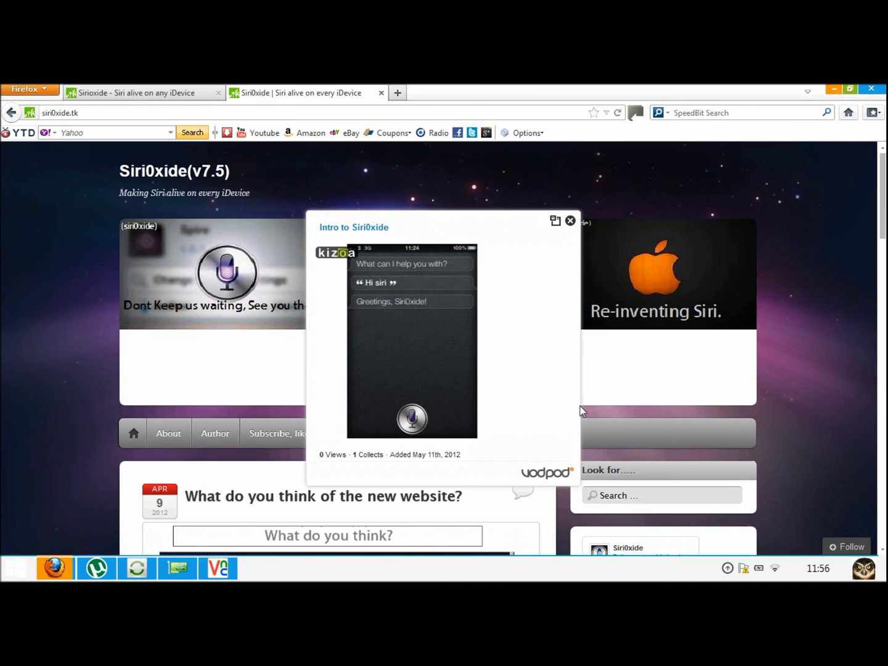
mouse_move(528, 439)
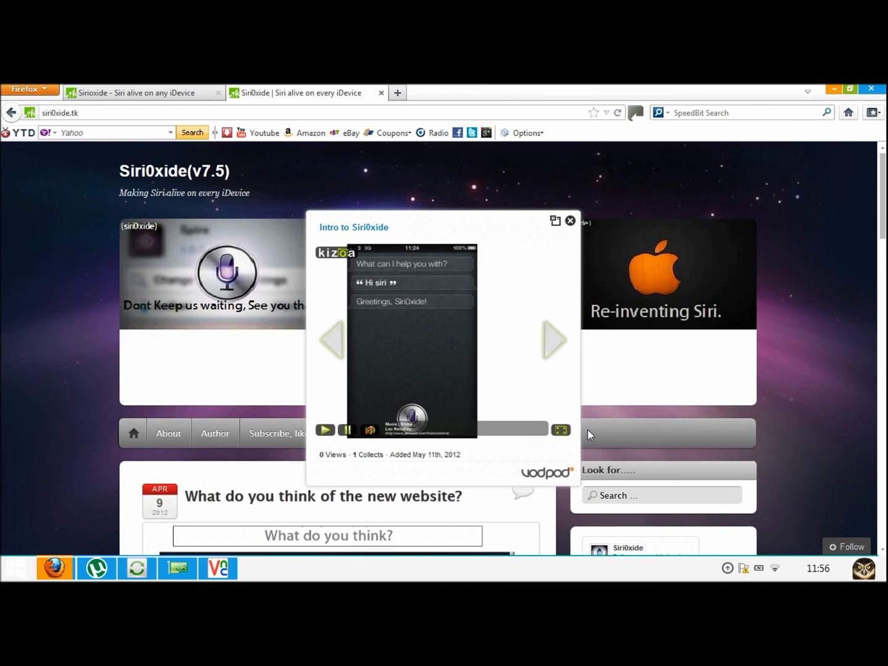
Step: Play the Intro to Siri0xide Kizoa slideshow through to its Replay/Share/Create end screen
click(325, 435)
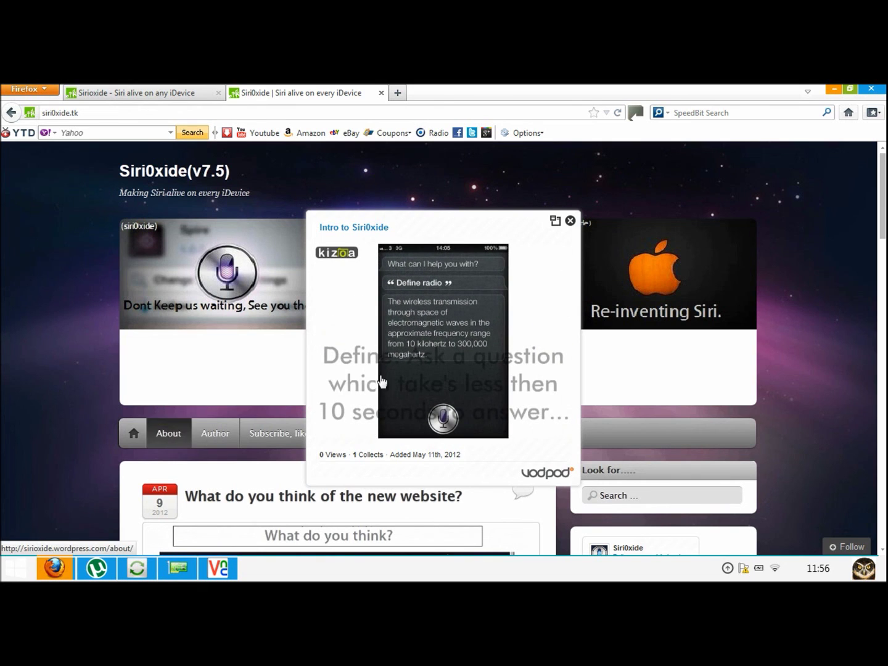
mouse_move(484, 312)
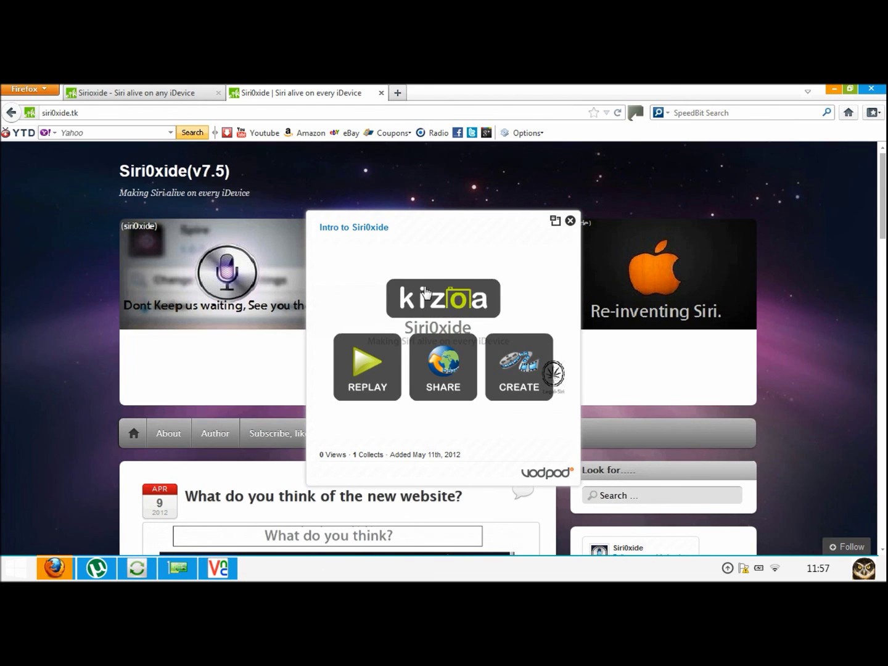
Step: Close the Intro to Siri0xide popup, then scroll the homepage down and back to the top
click(570, 221)
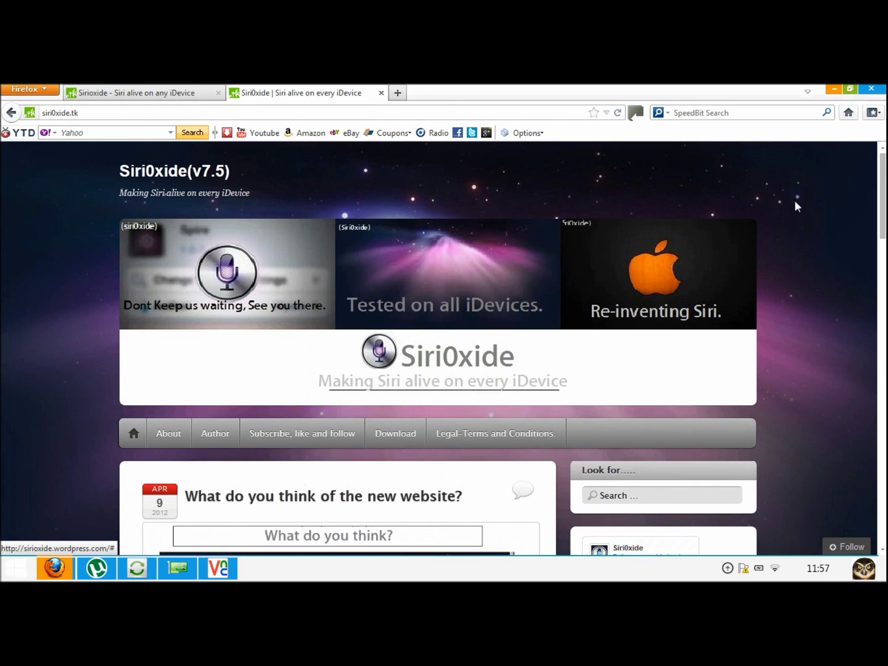
drag(884, 179, 867, 194)
scroll(864, 180, up, 4)
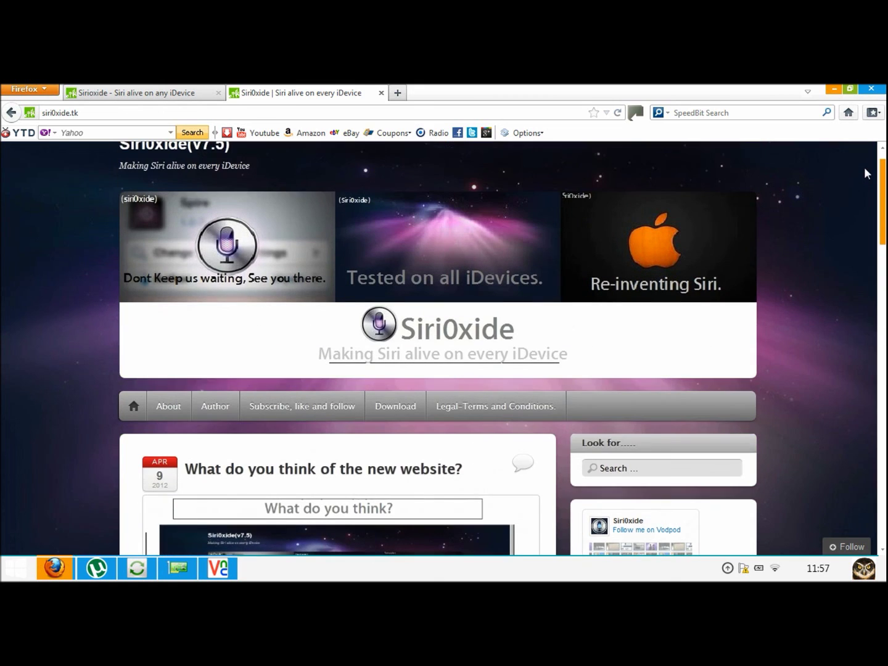
scroll(864, 161, up, 1)
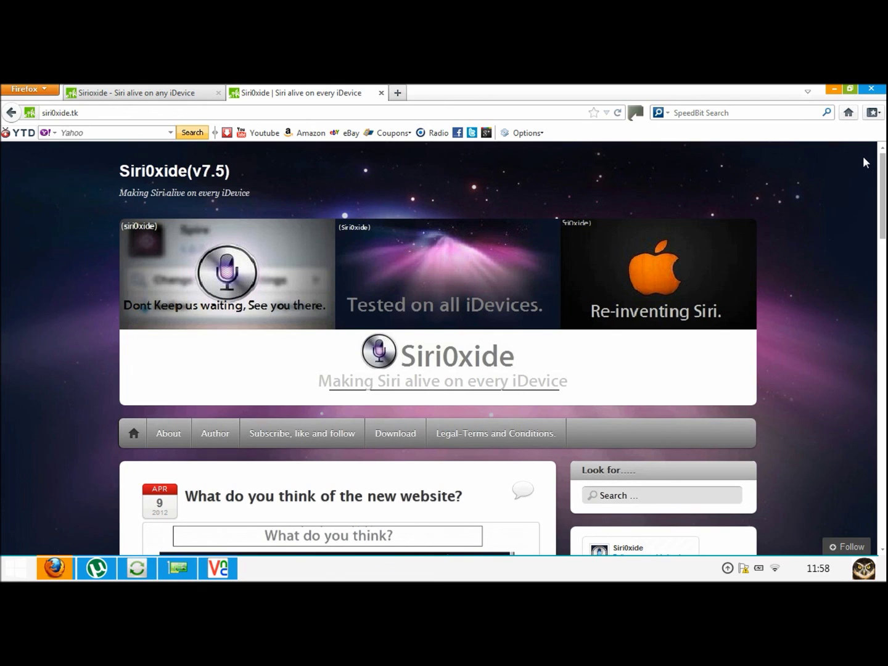
scroll(883, 162, down, 1)
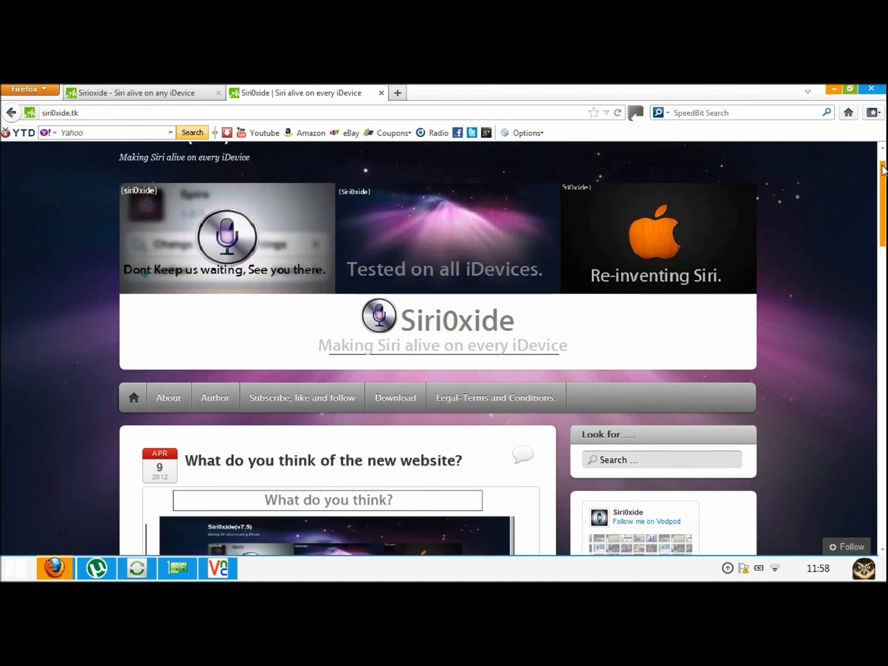
scroll(883, 162, up, 1)
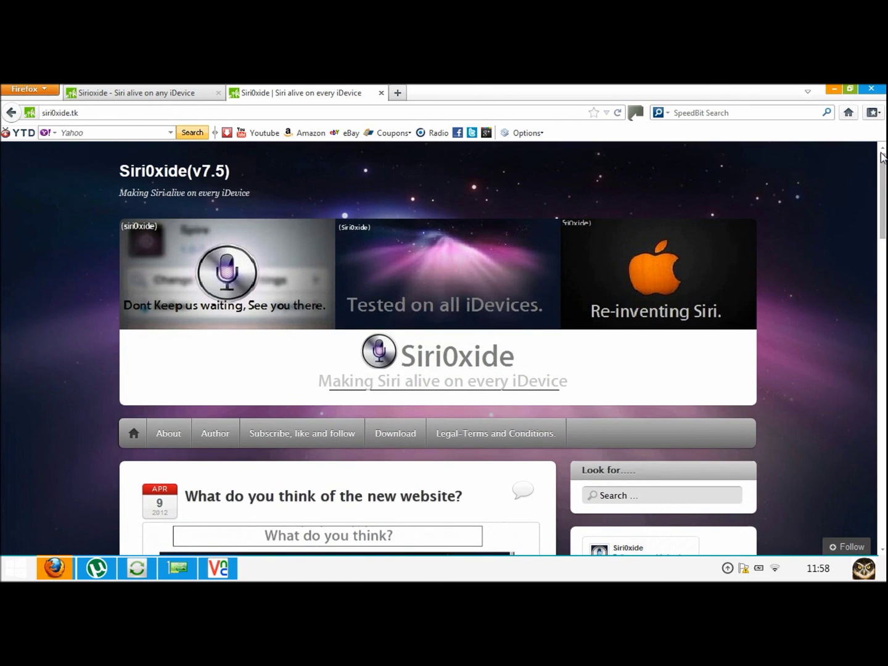